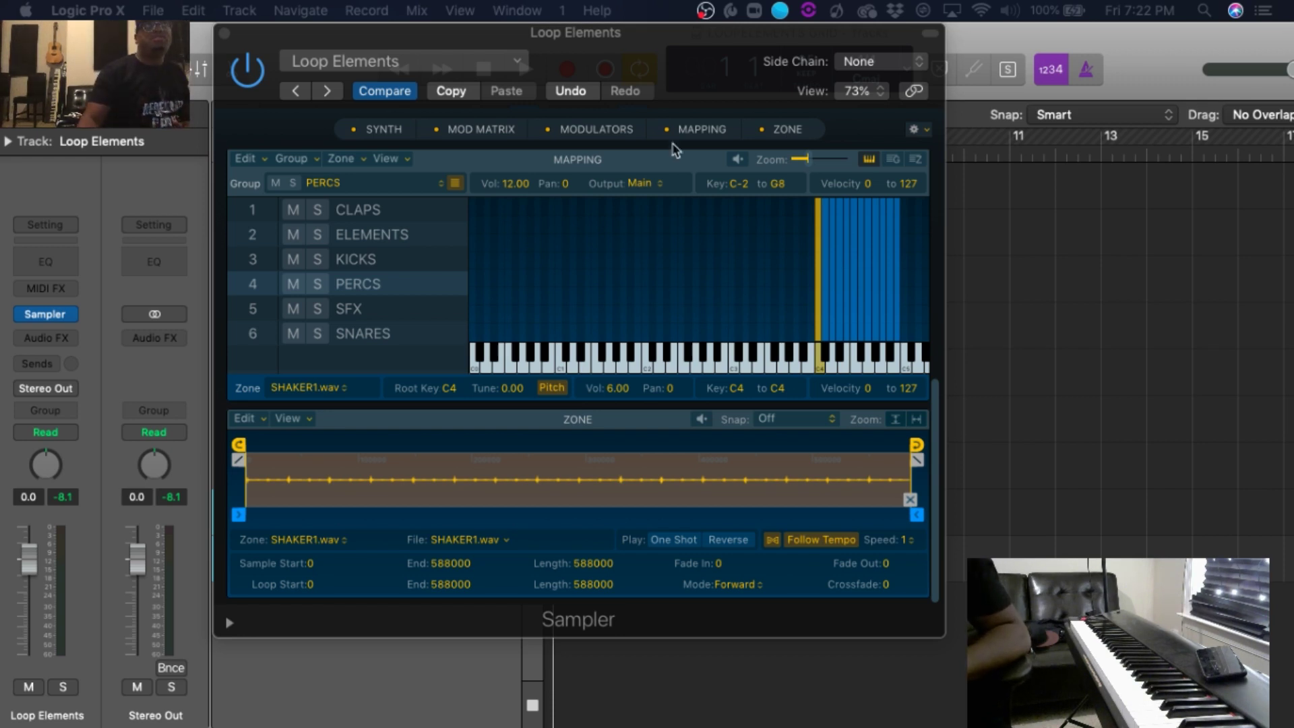
Switch to the Loop Elements For Logic Pro X product page in Safari, view it, and return to the Logic Pro project
key(ctrl+Up)
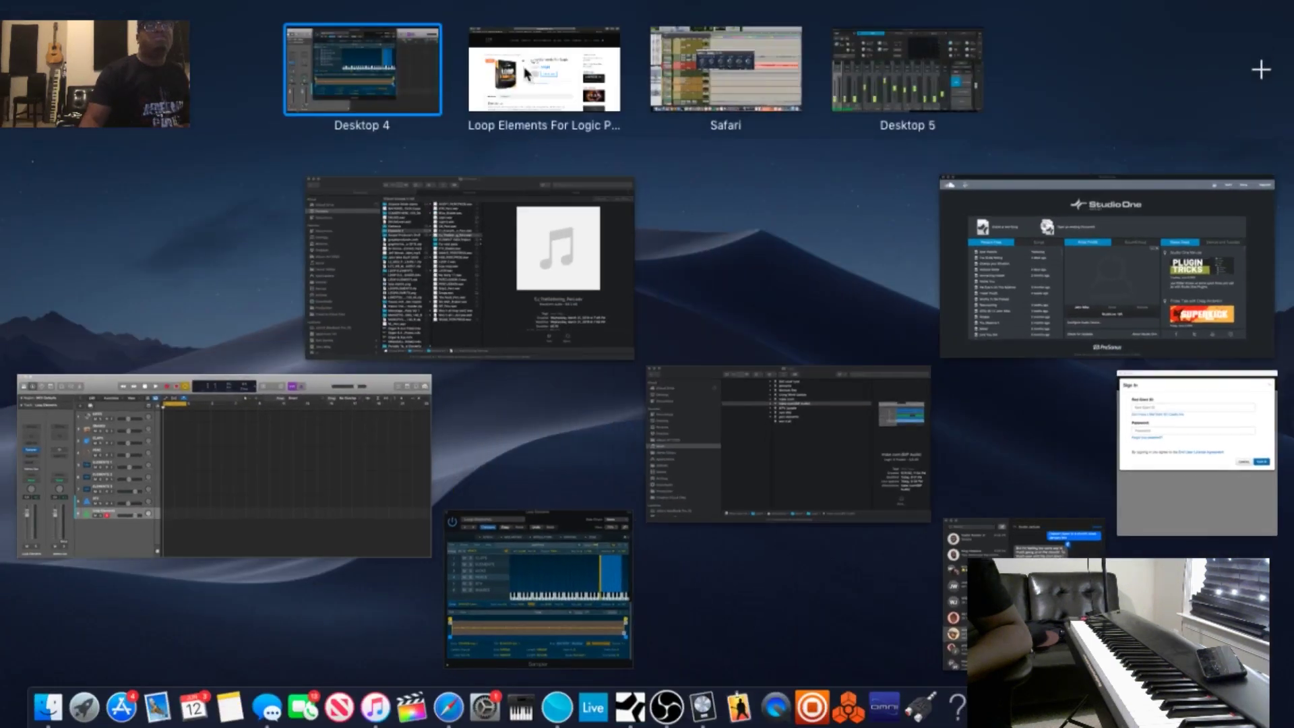
click(526, 71)
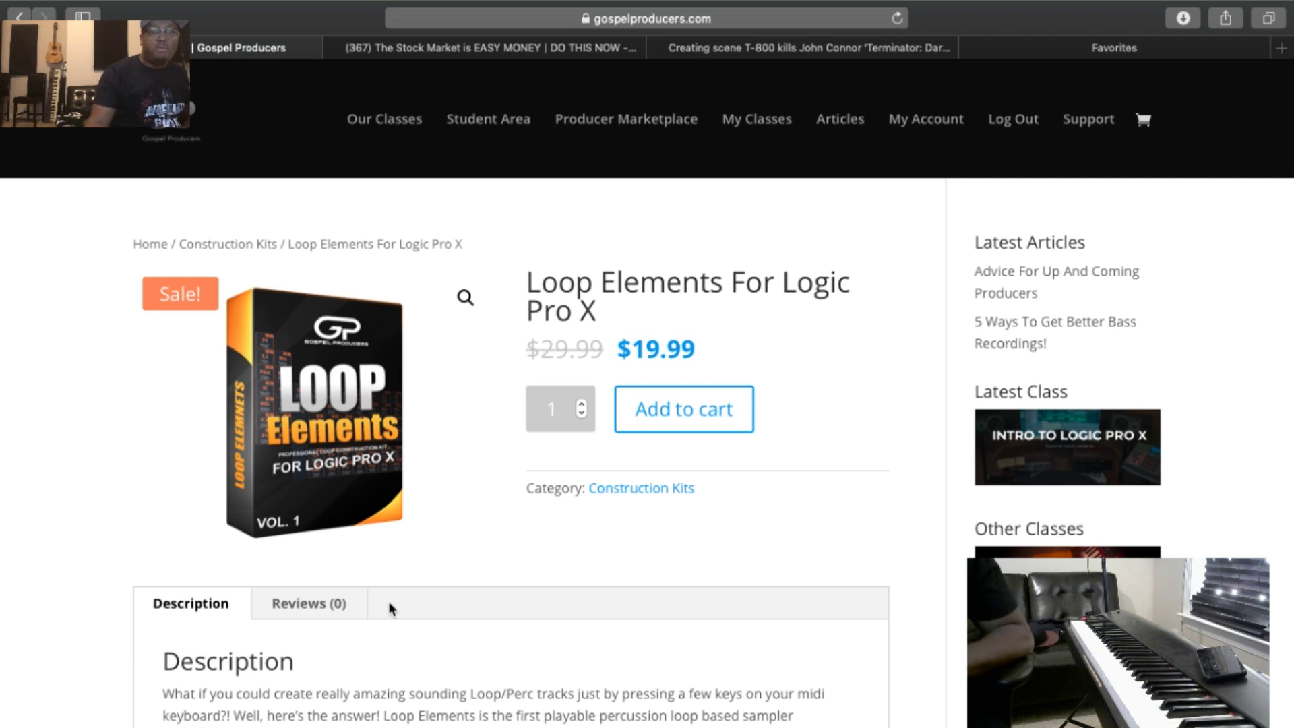
key(ctrl+Up)
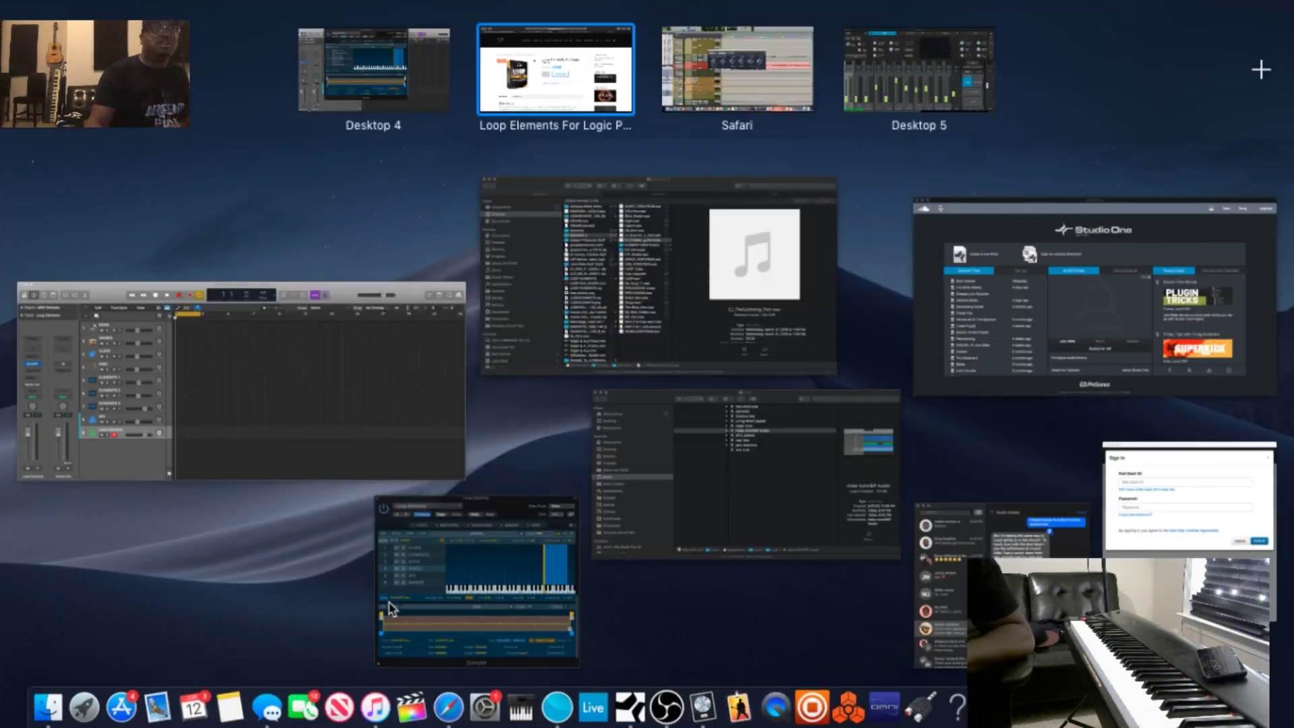
click(221, 361)
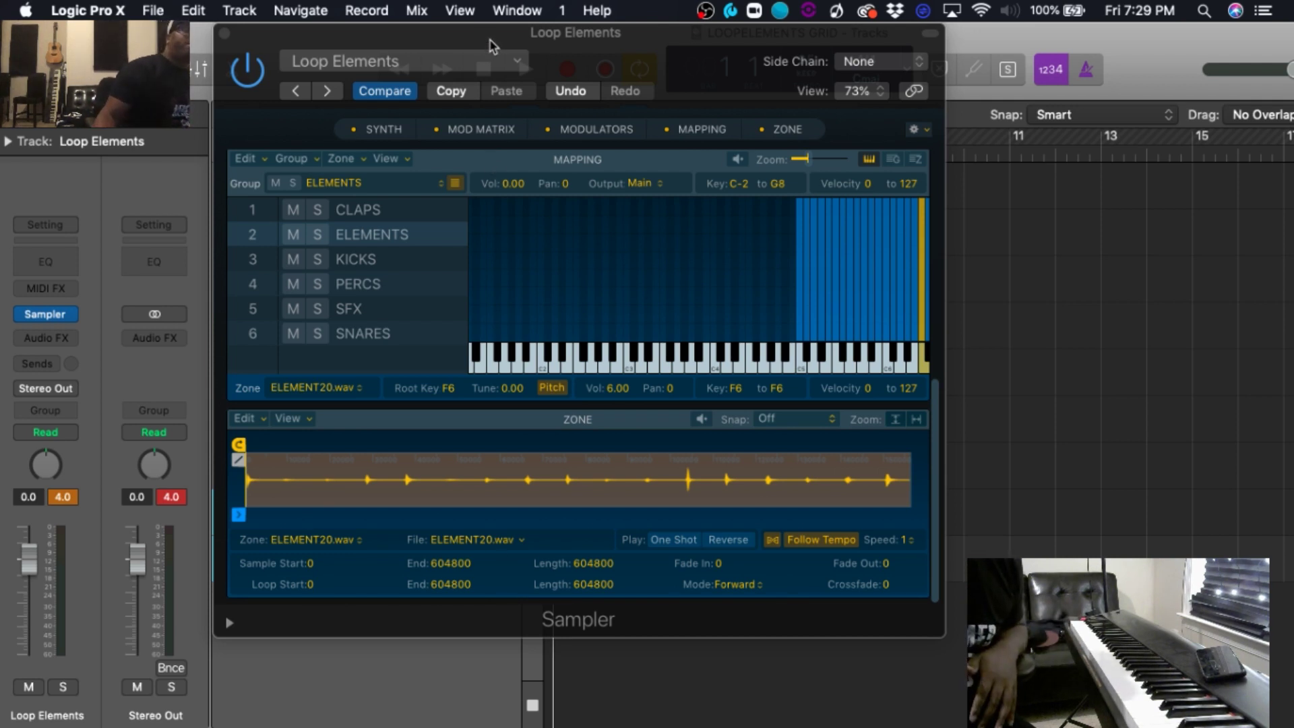
Move the Sampler window clear of the transport display, try tempos of 119 and 83, and set the project tempo to 110
drag(490, 45, 430, 115)
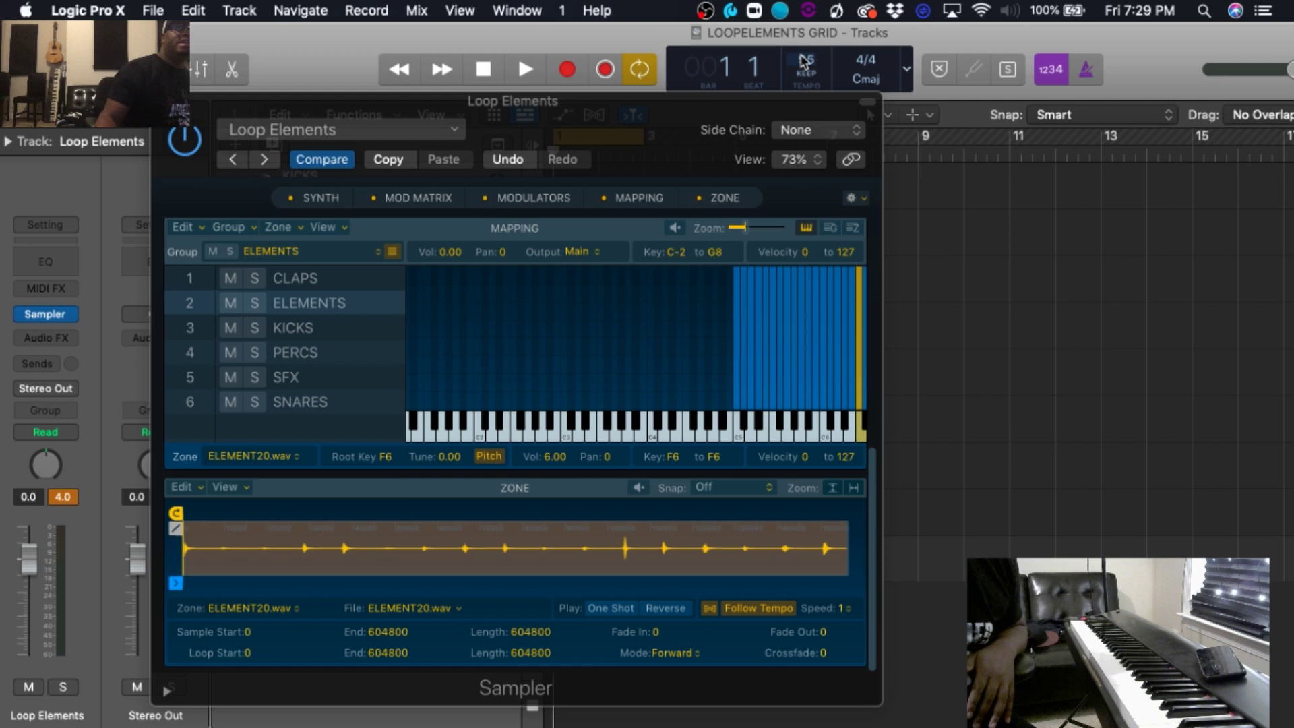
drag(804, 62, 804, 77)
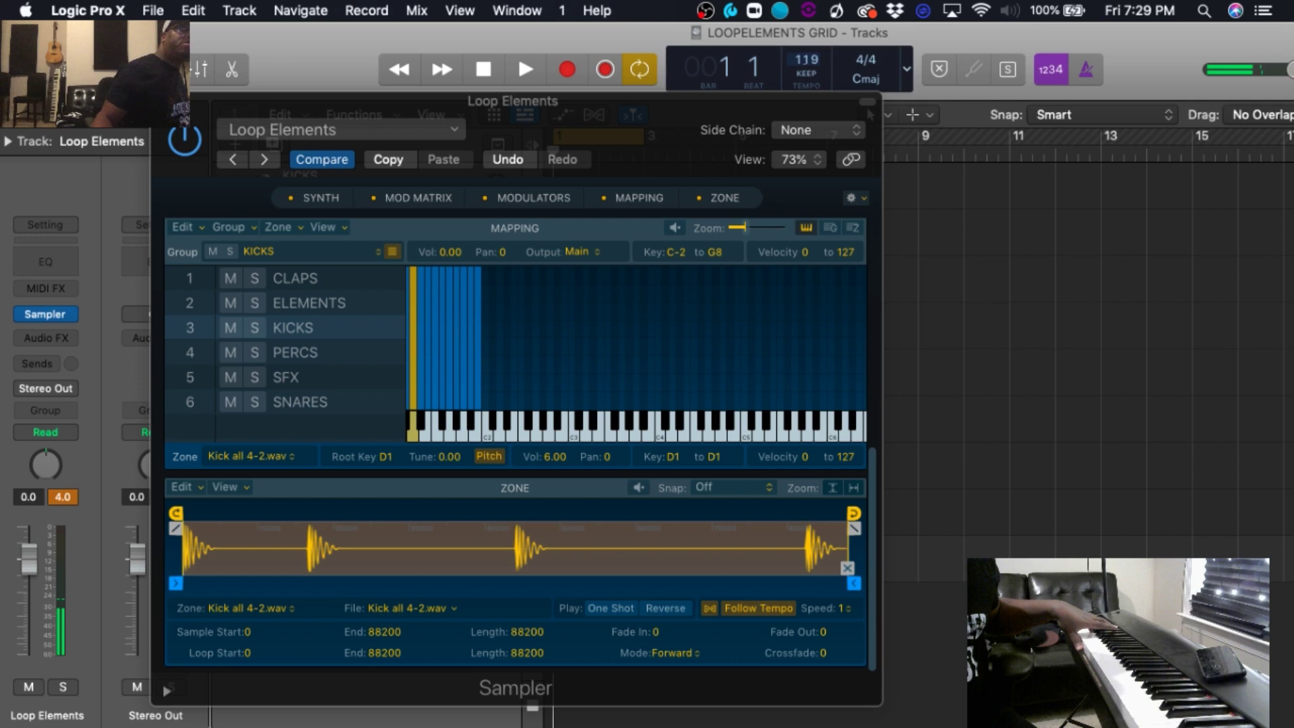
drag(807, 59, 789, 194)
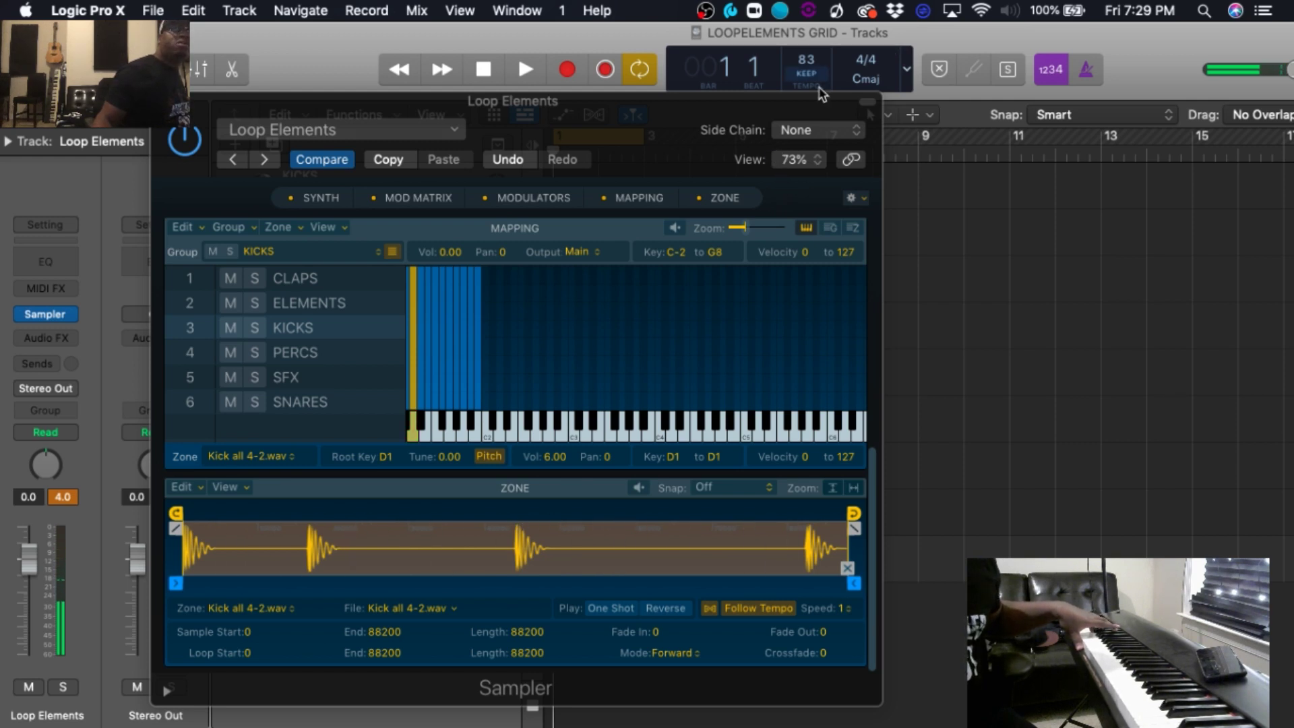
drag(806, 76, 805, 52)
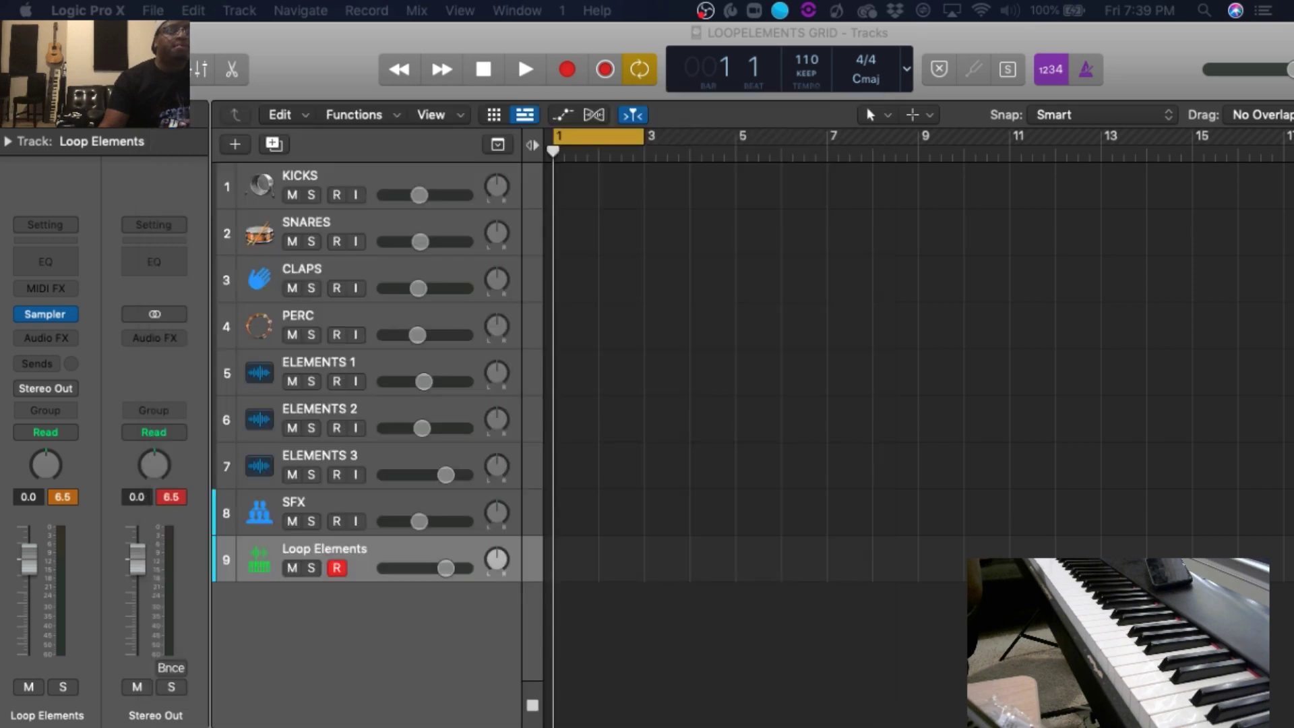
Show the Live Loops grid, view the Loop Elements product page in Safari again, and return to Logic Pro
click(492, 115)
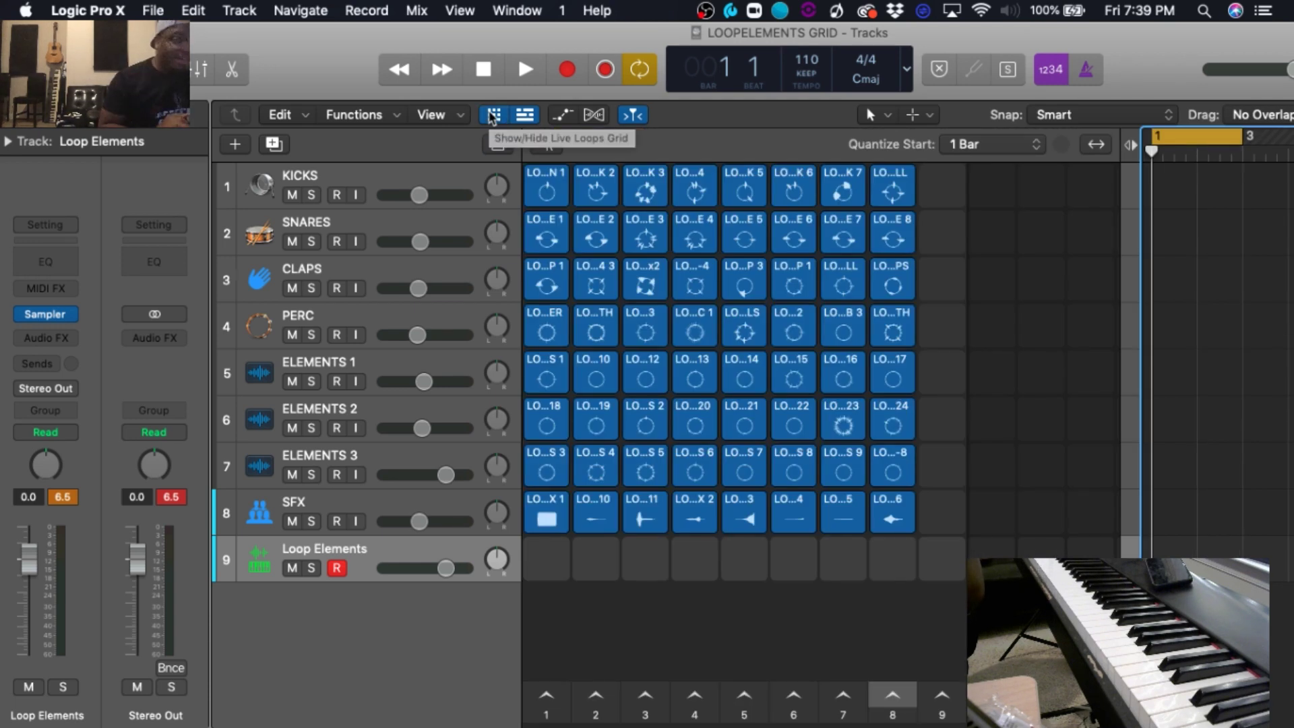
key(ctrl+Up)
mouse_move(470, 71)
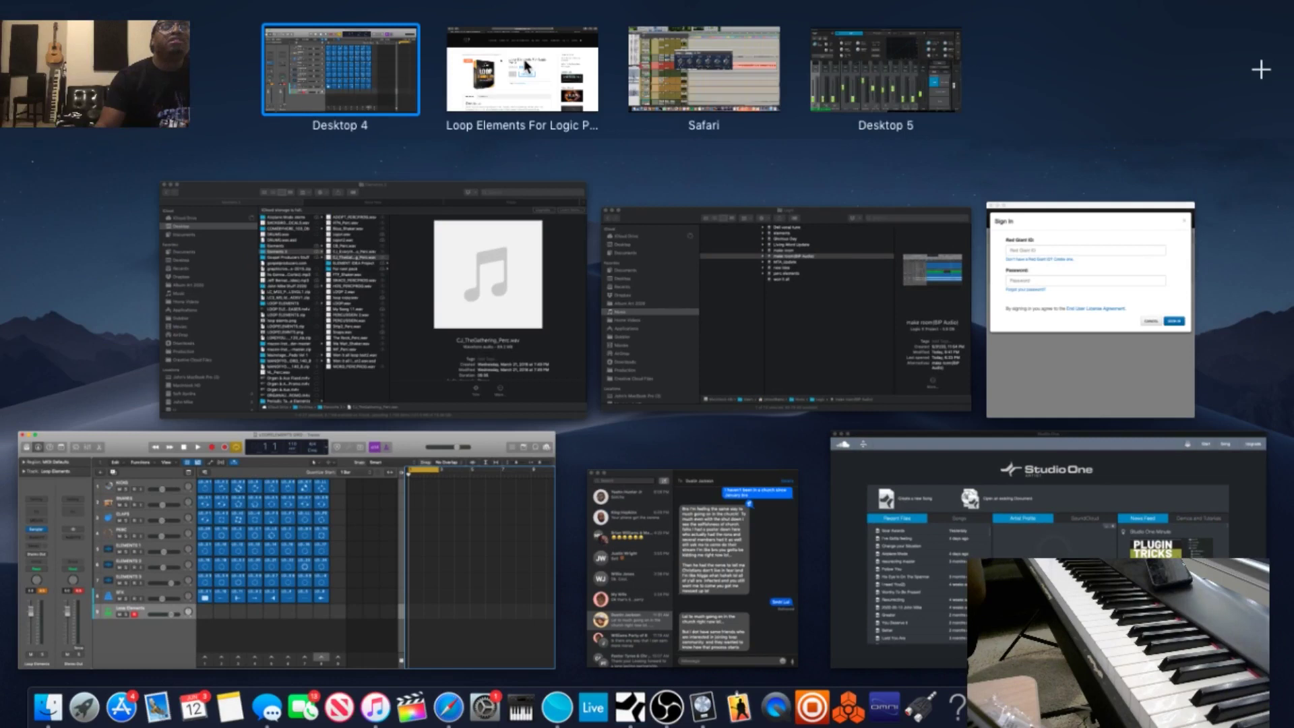
click(527, 68)
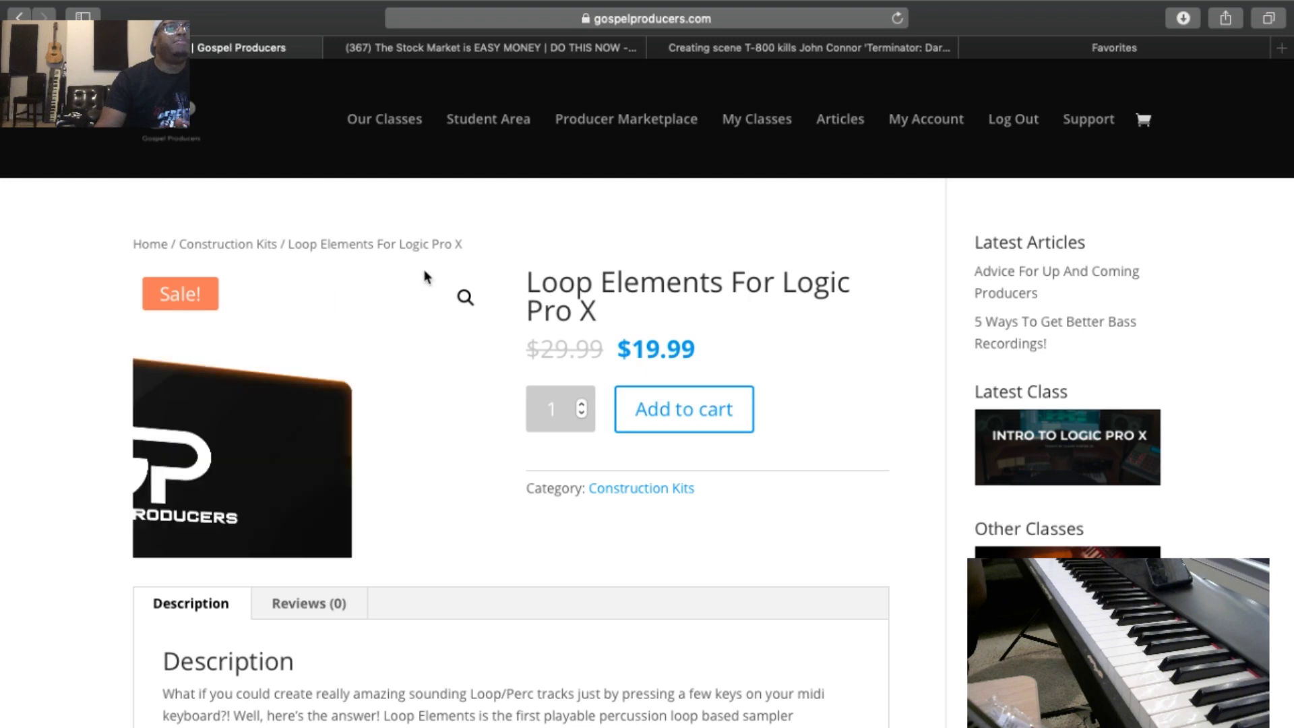
key(ctrl+Up)
click(380, 582)
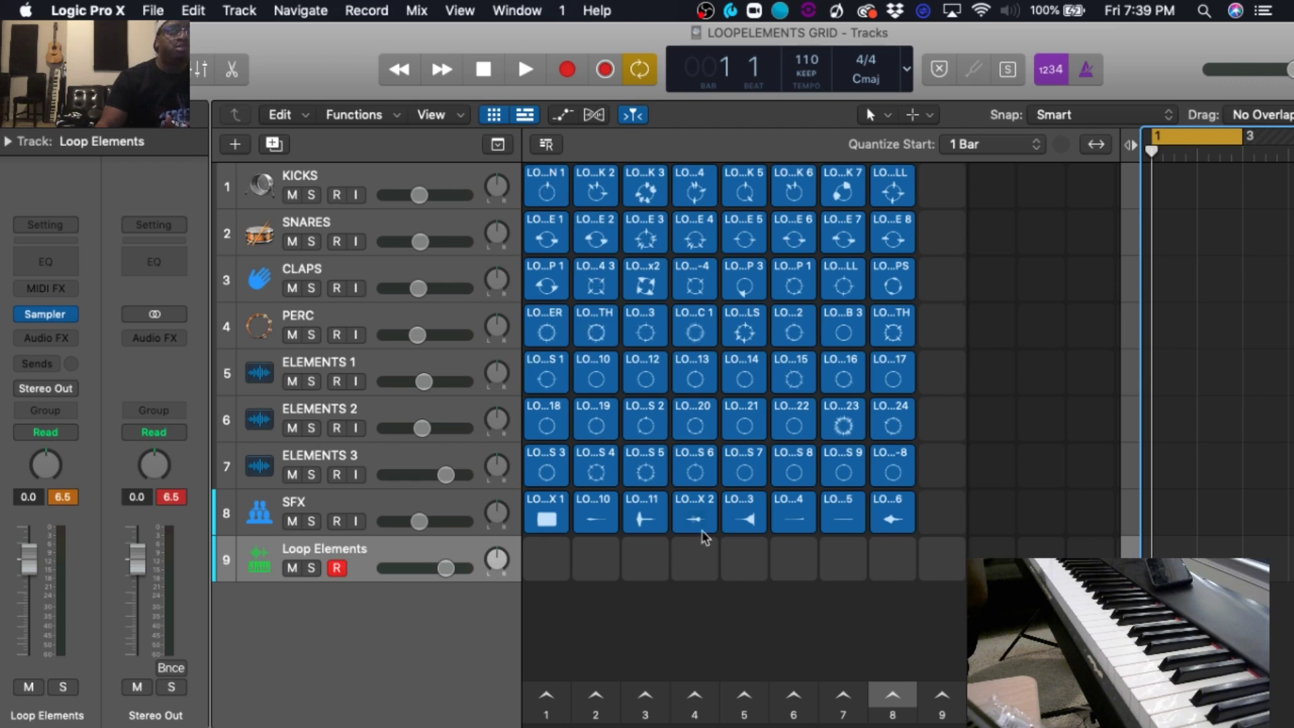
Start the first-column loops of the KICKS, CLAPS and PERC tracks in the Live Loops grid
mouse_move(750, 480)
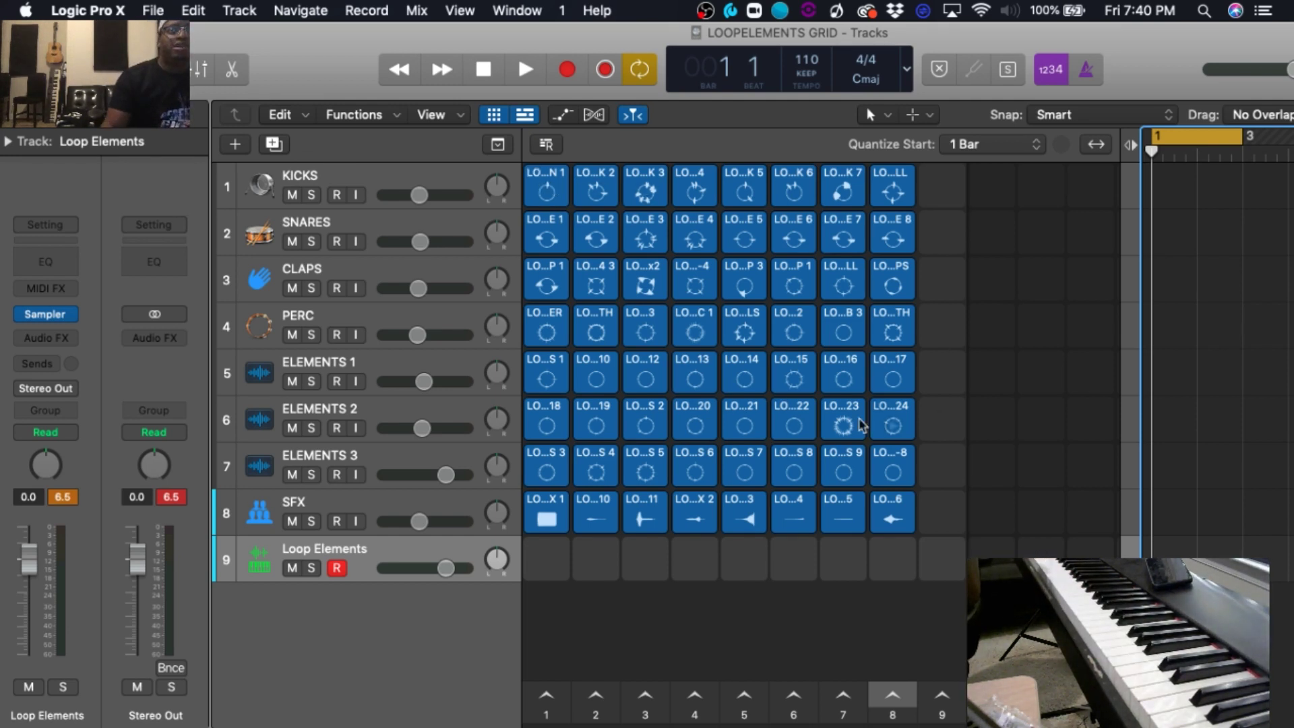
click(547, 195)
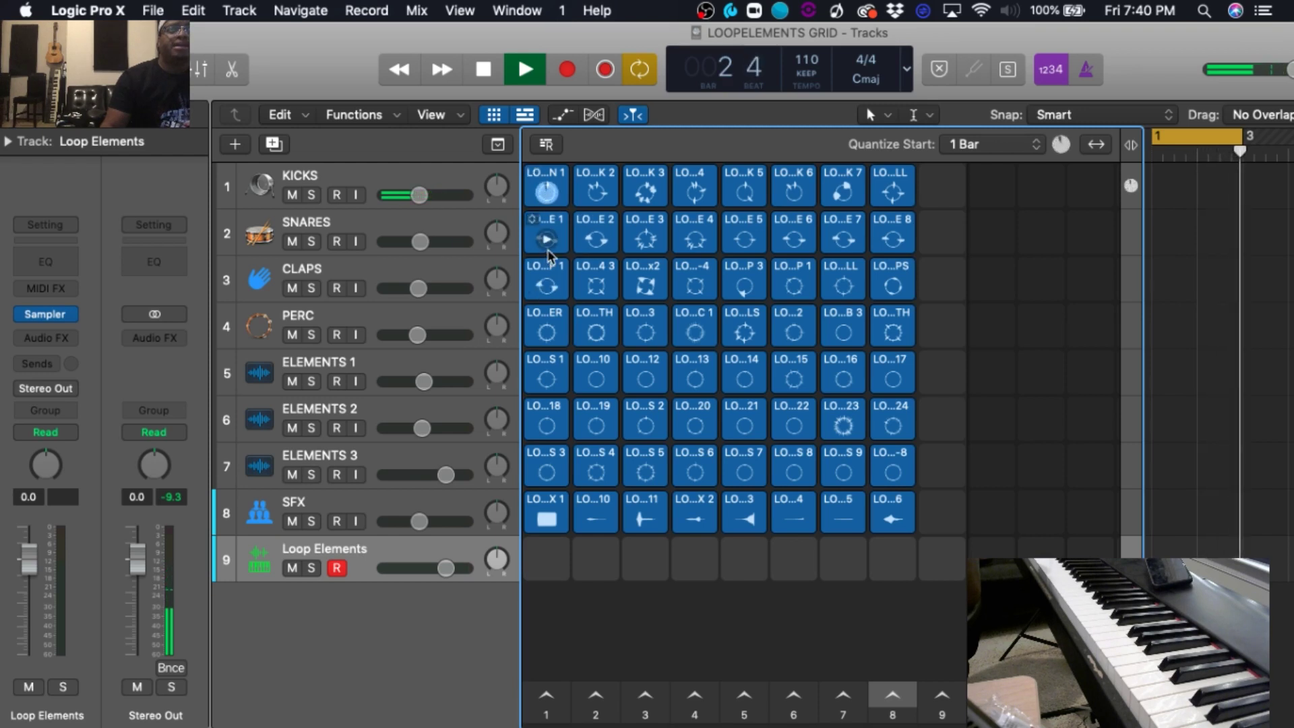
click(548, 286)
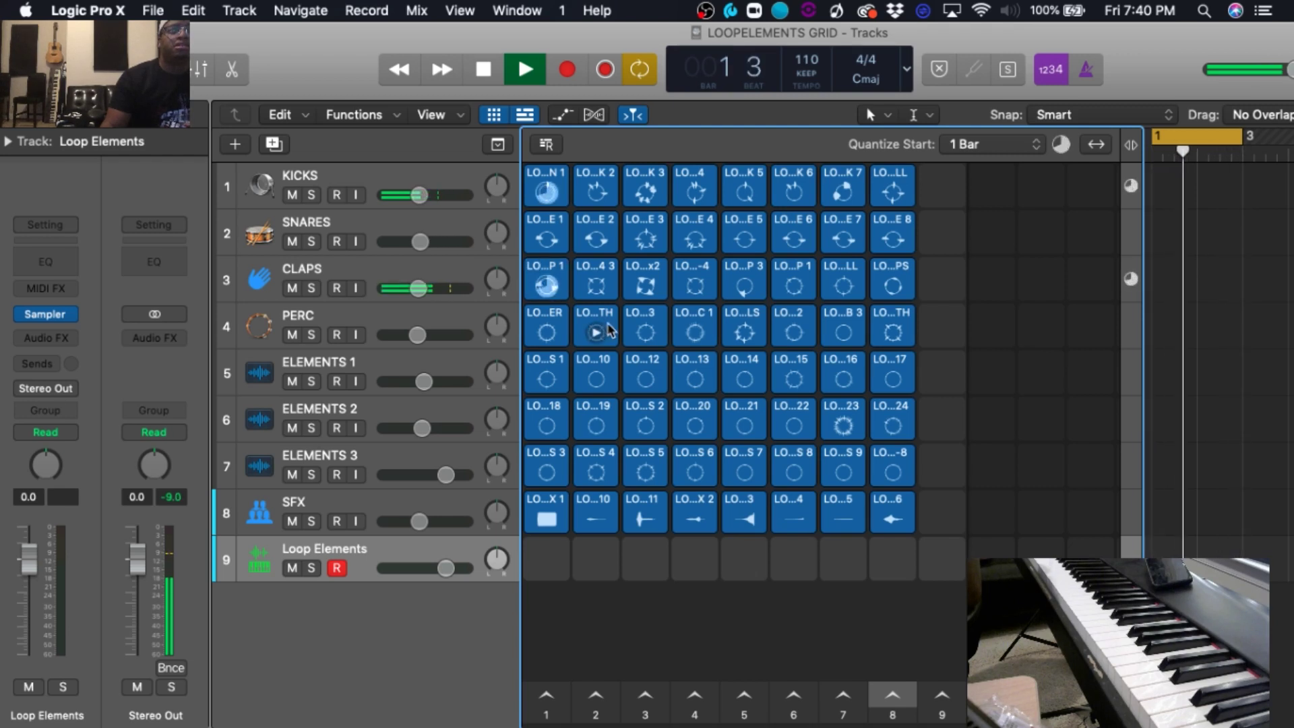
click(539, 375)
click(544, 333)
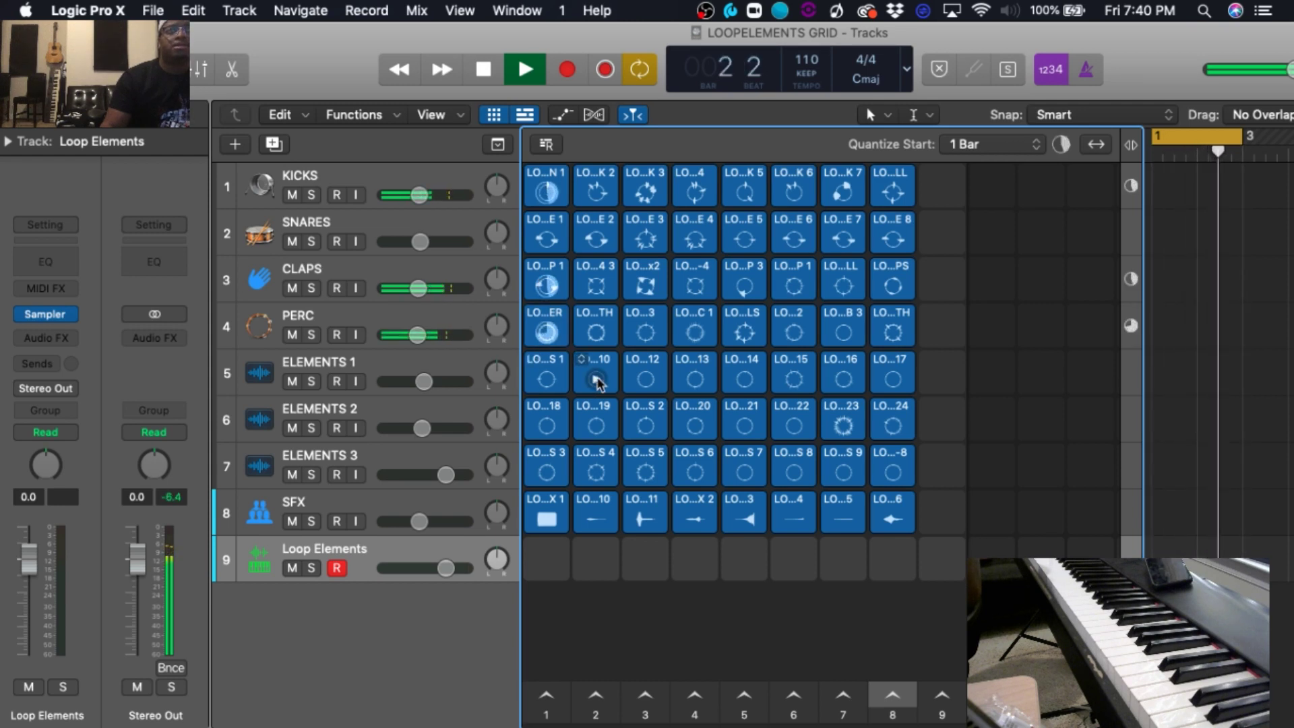
Add loop 14 on ELEMENTS 1 after trying loop 12, and loop 22 on ELEMENTS 2 after trying loop 23
click(642, 381)
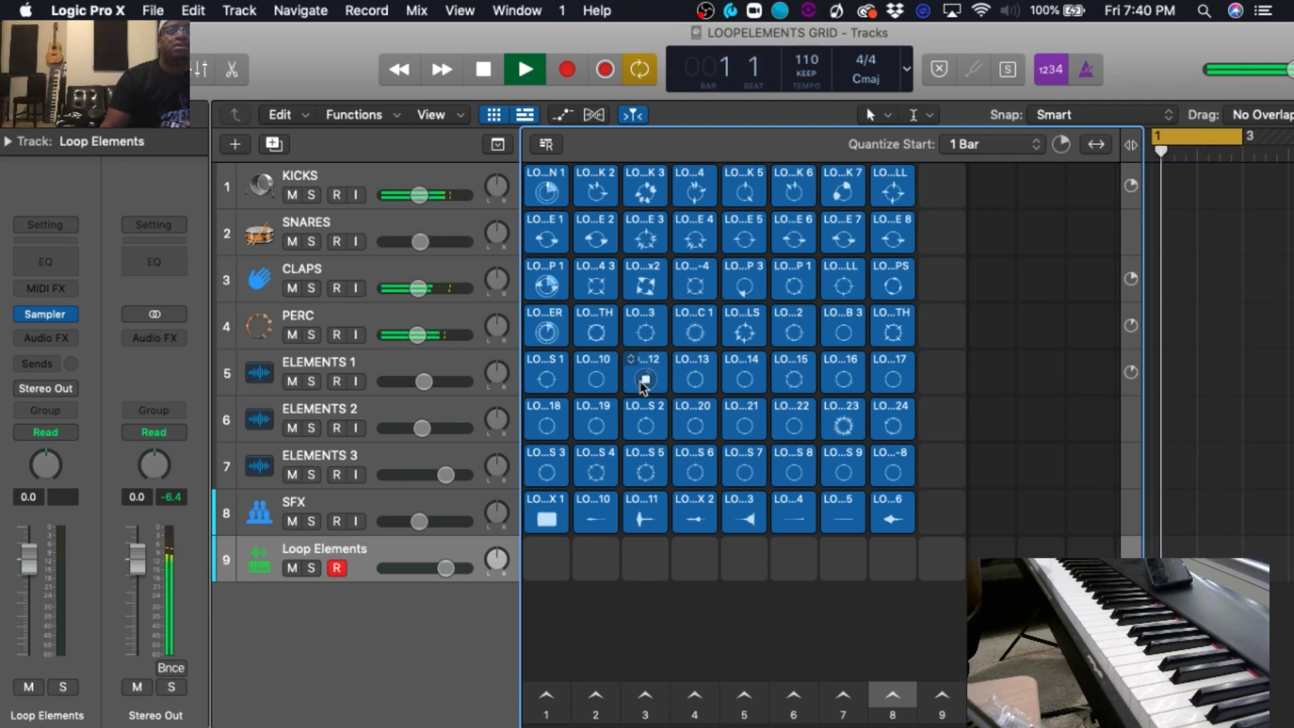
click(745, 381)
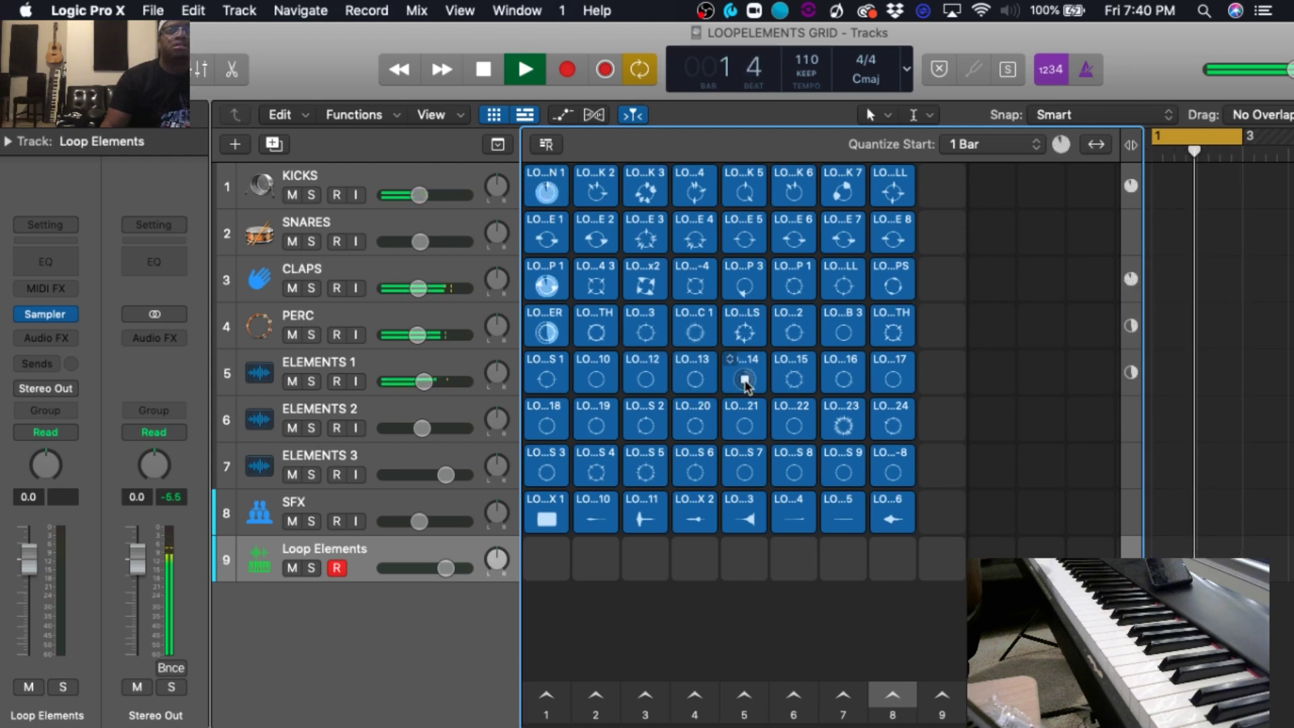
click(842, 427)
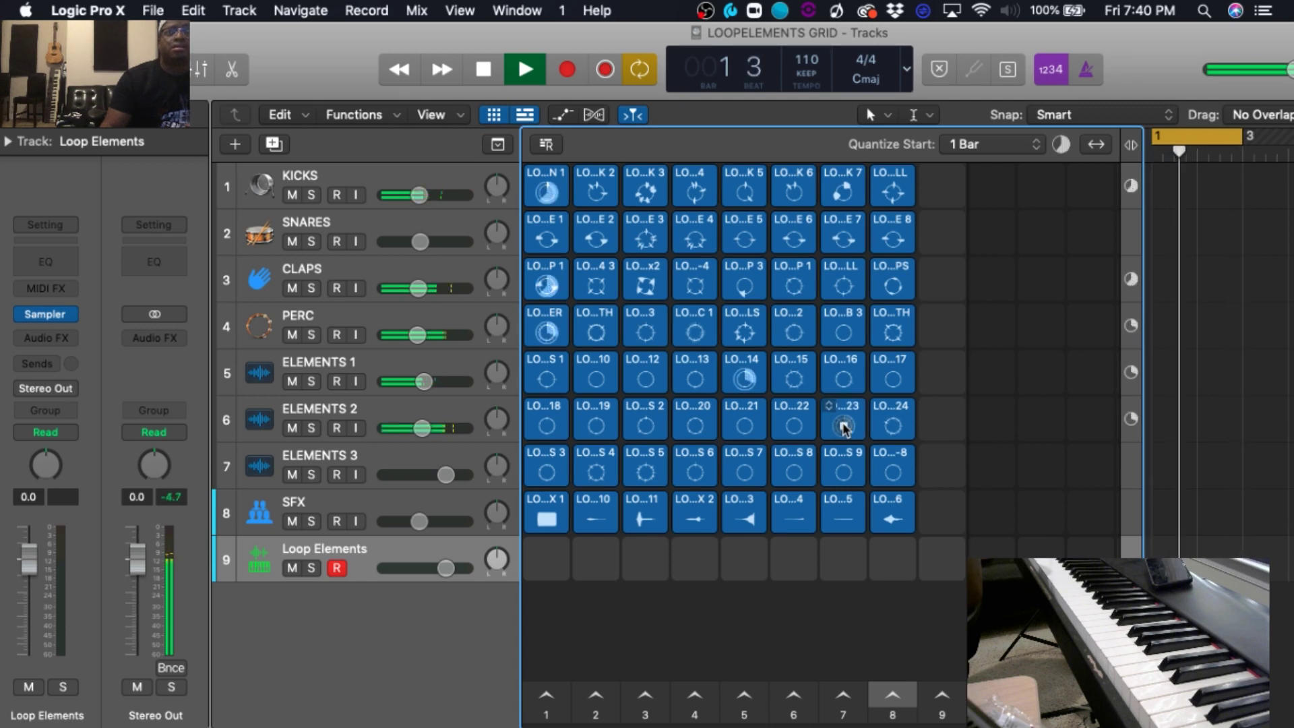
click(792, 427)
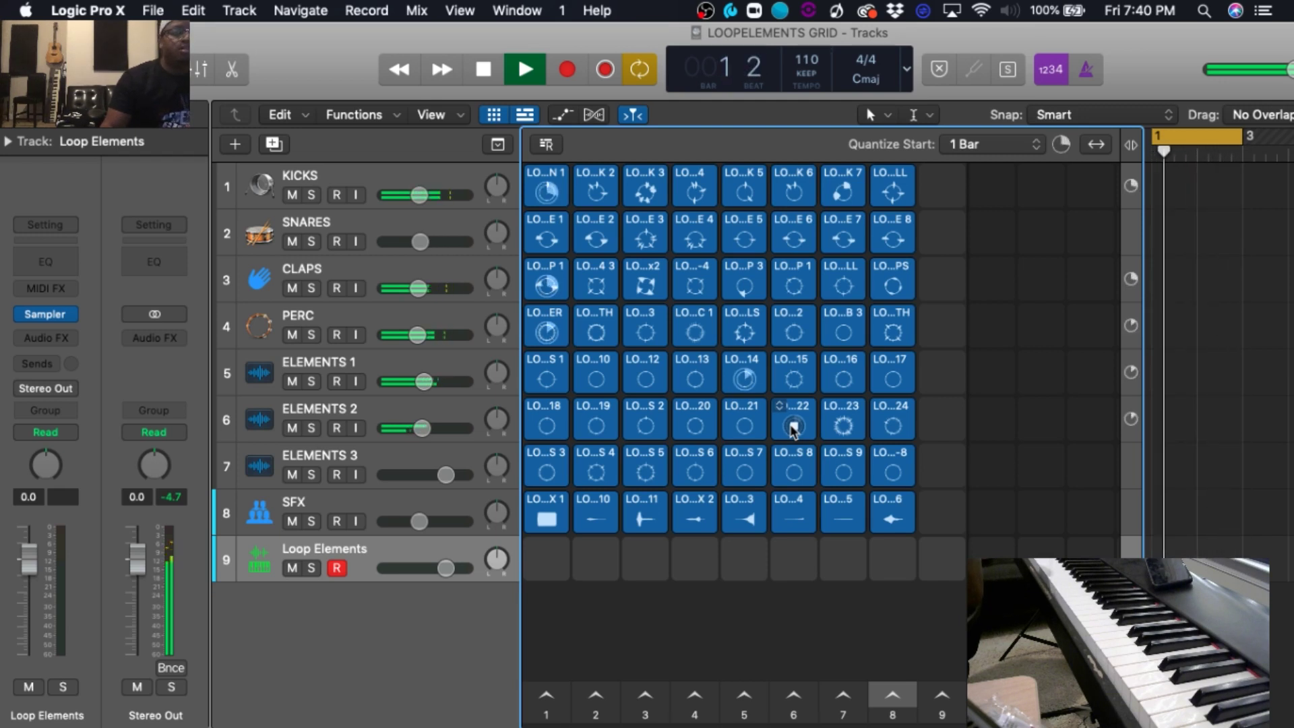
click(642, 427)
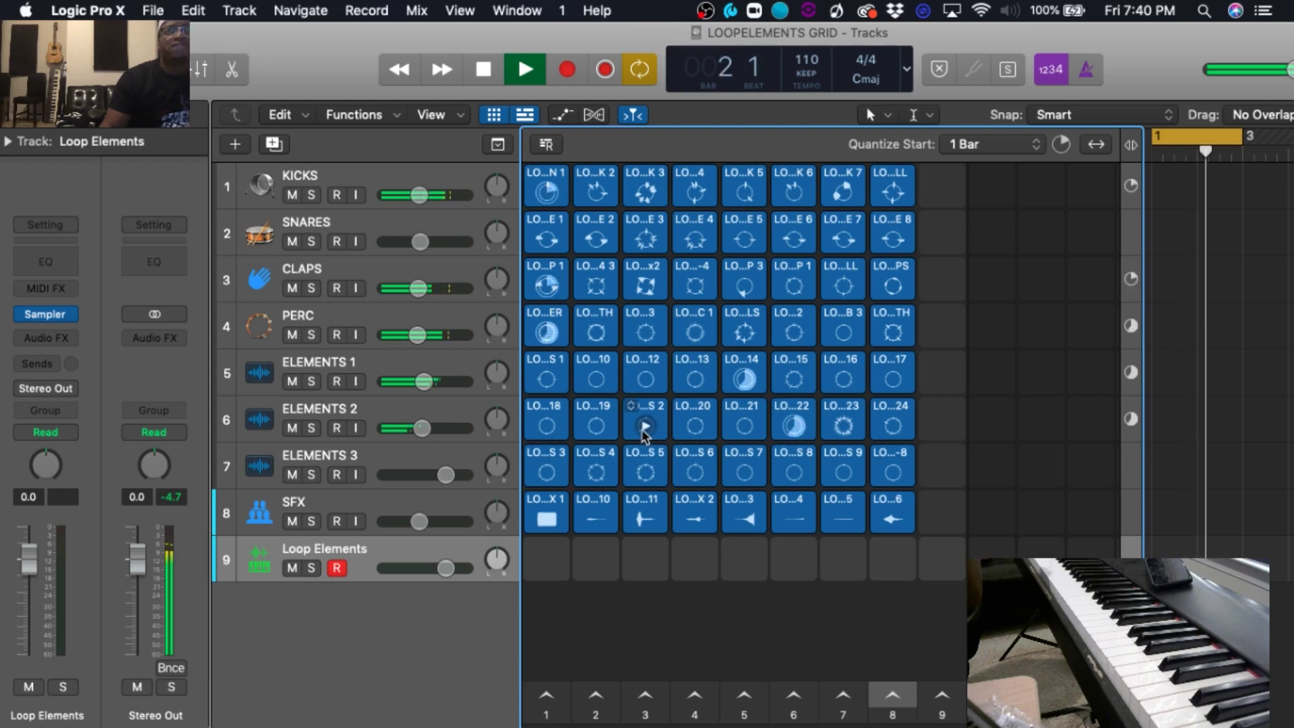
Try the third ELEMENTS 3 loop, switch that track to its fourth loop, and lower the track's volume slightly
click(646, 472)
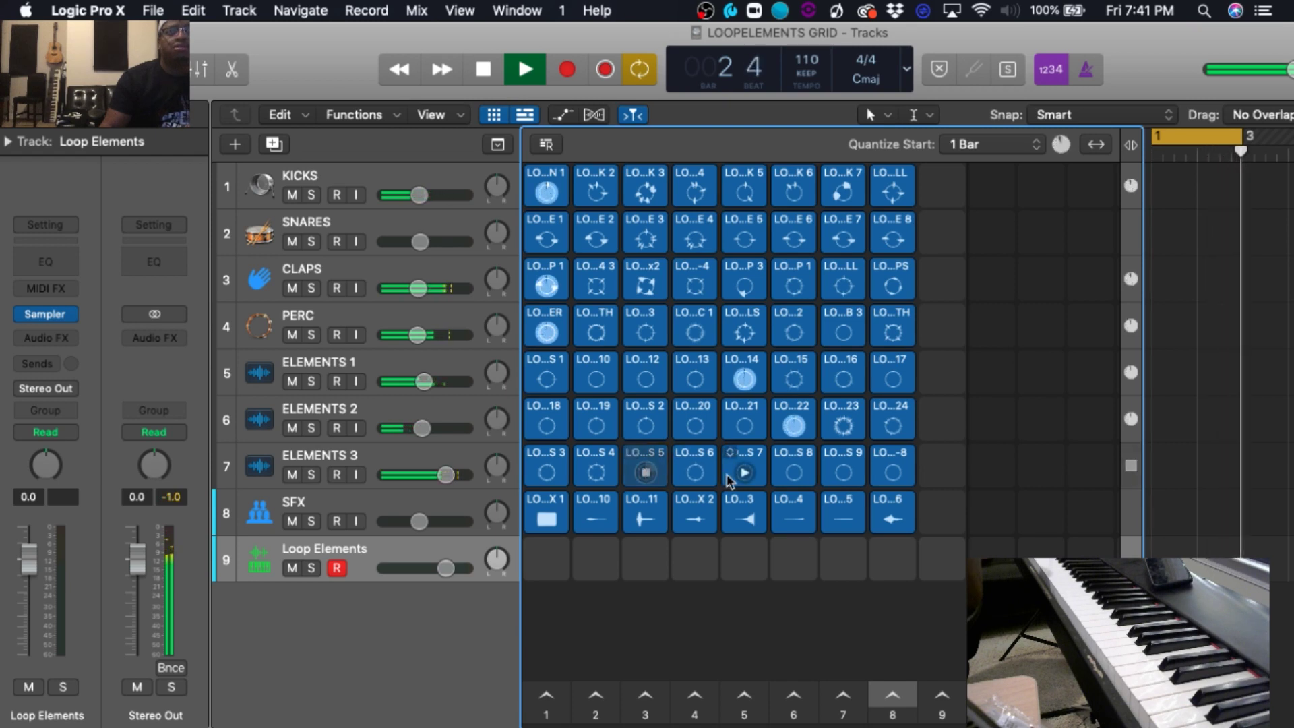
click(696, 472)
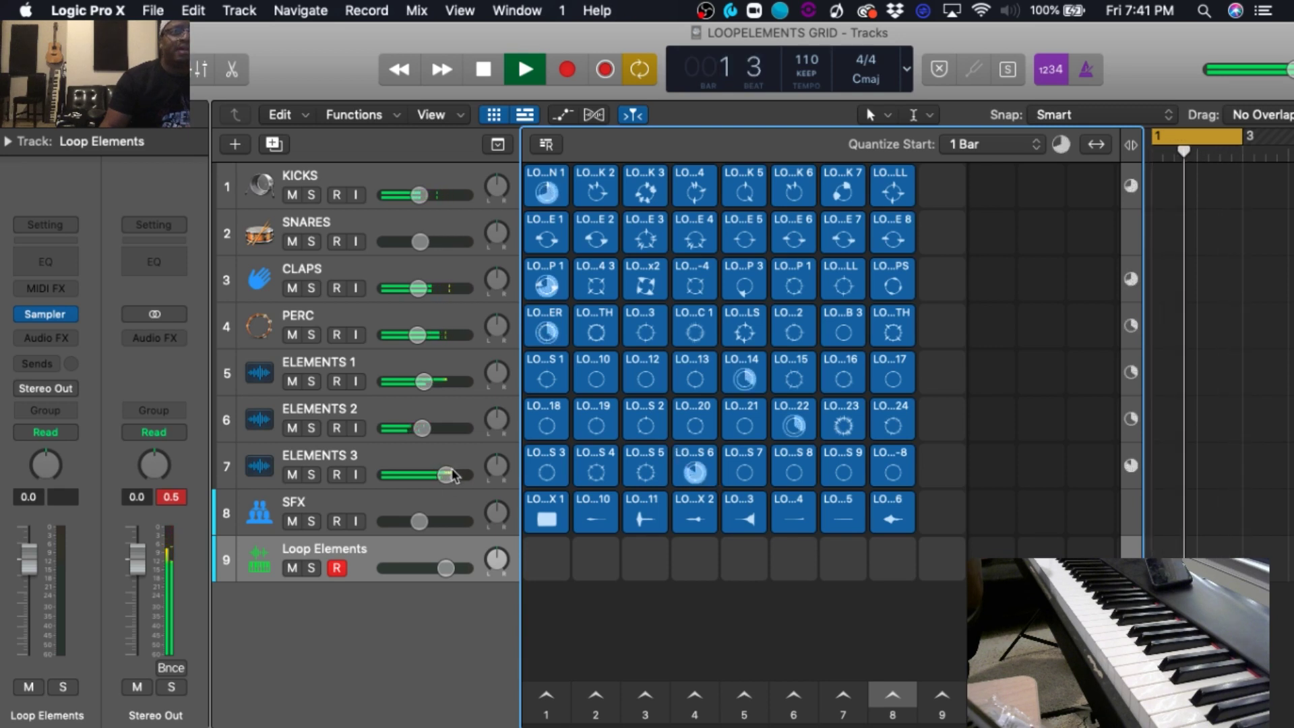
drag(446, 475, 429, 475)
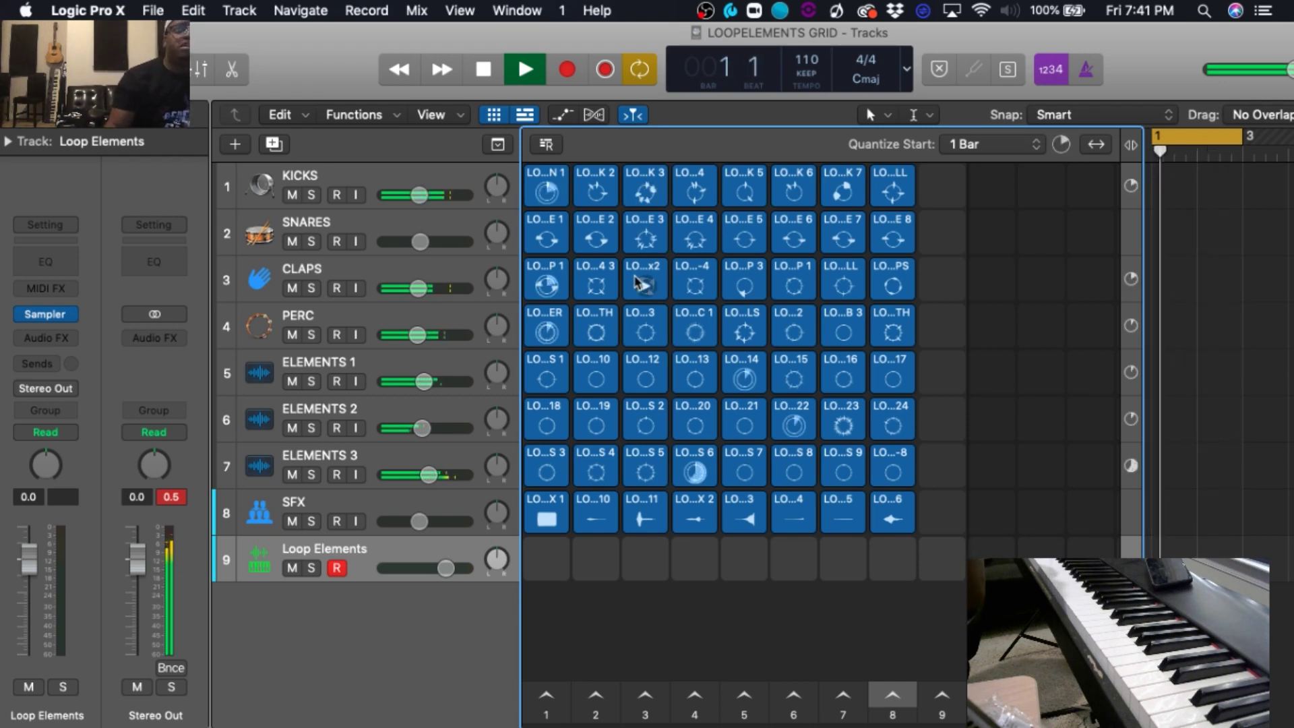
Try the second CLAPS loop, switch that track to its fourth loop, and stop the playing KICKS loop
click(596, 287)
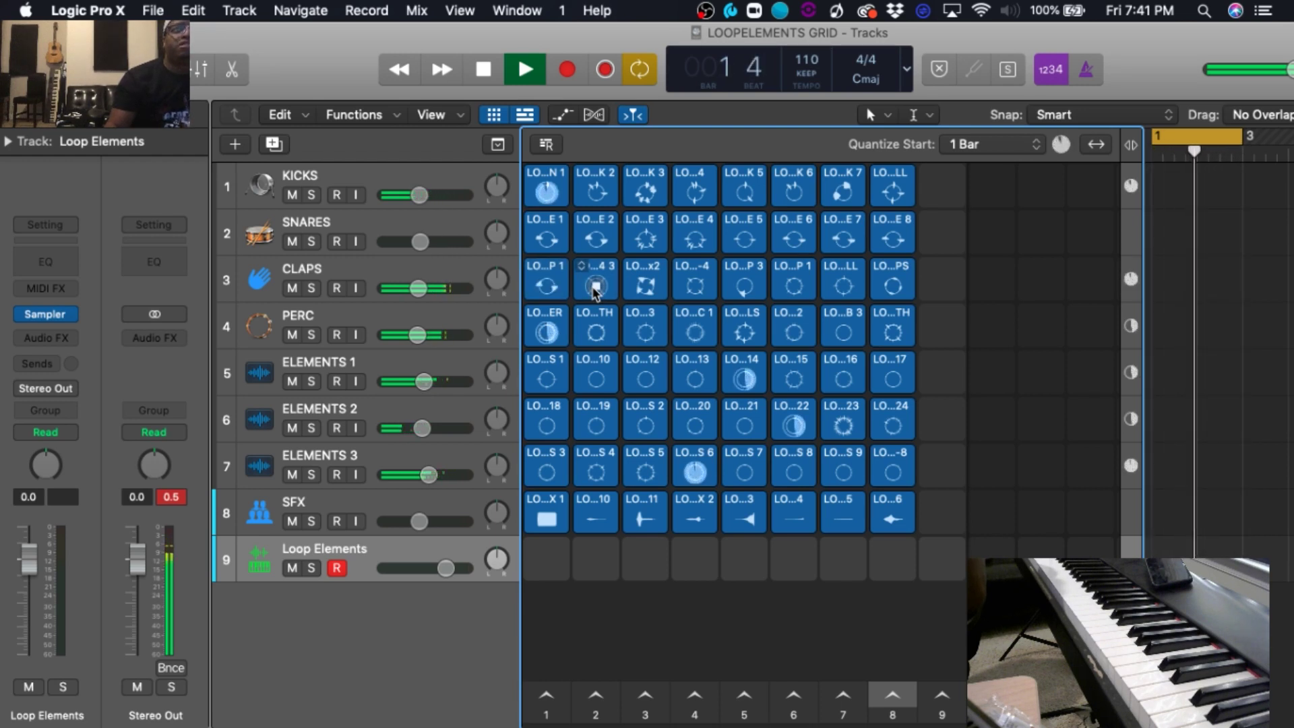
click(636, 291)
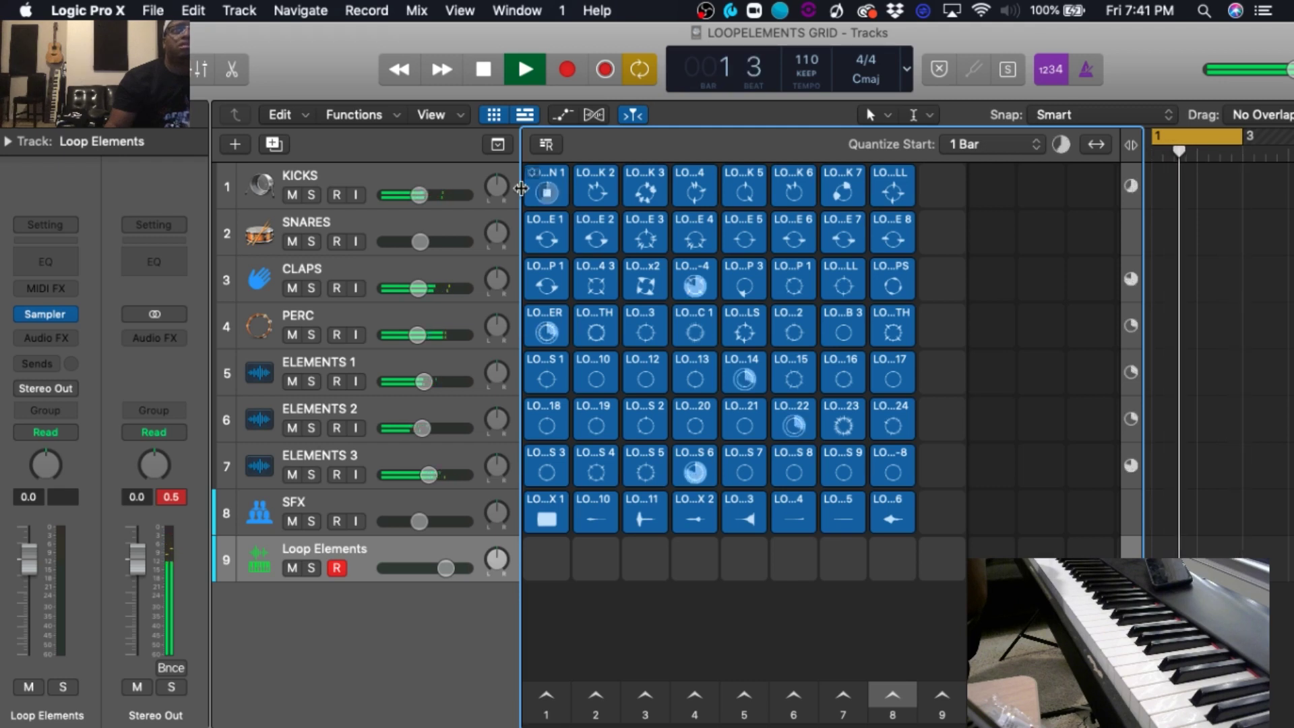
click(545, 197)
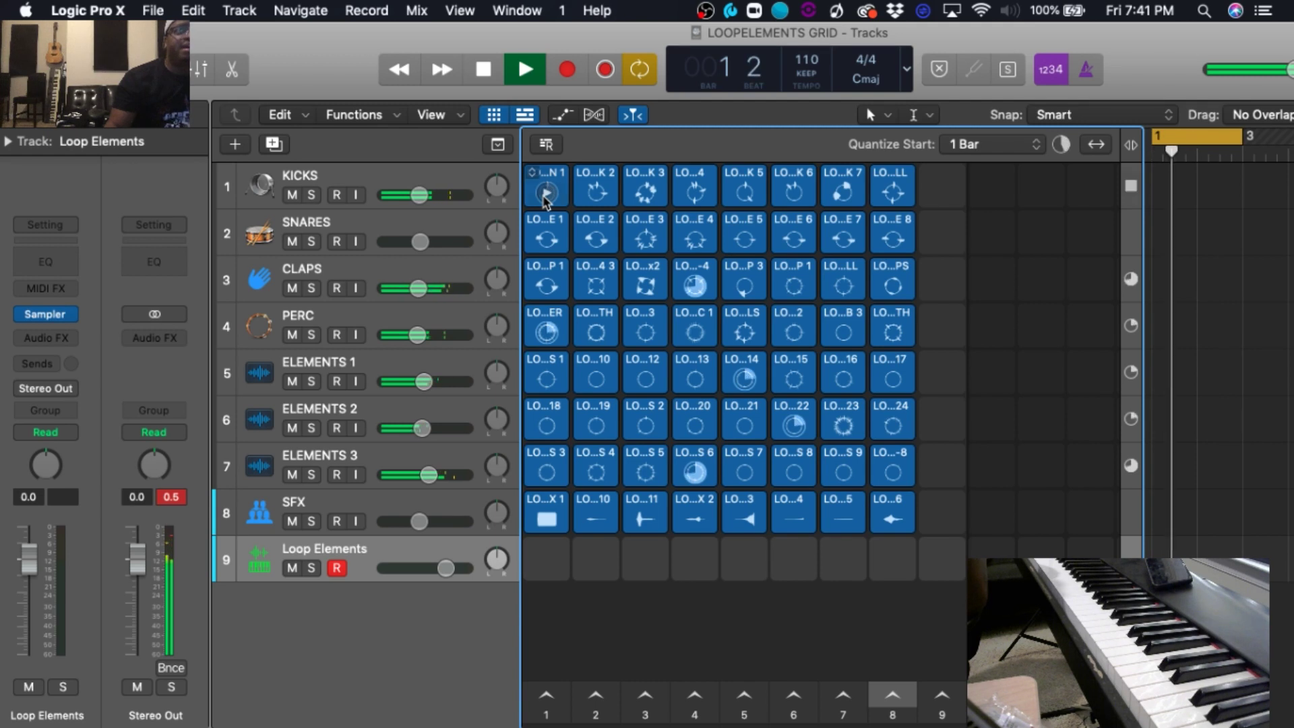
click(565, 456)
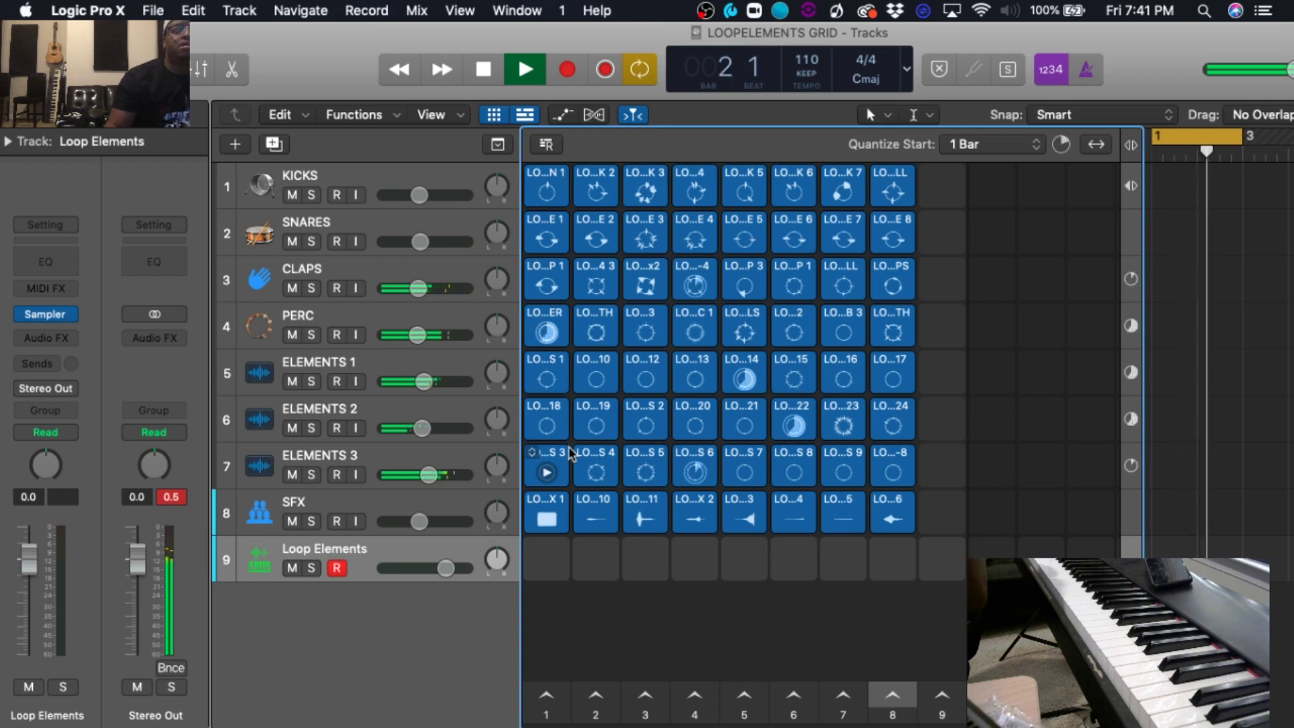
click(565, 229)
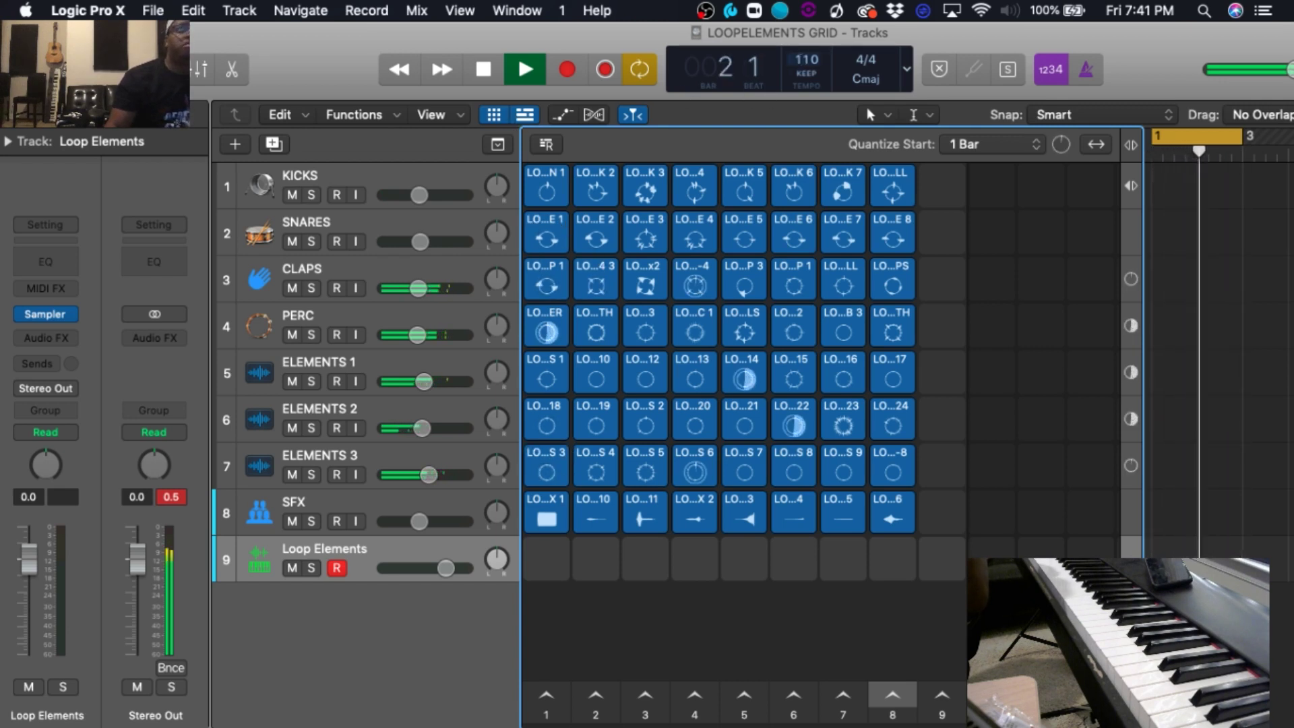
Try a project tempo of 100, raise it to 125 while the loops play, and stop playback
drag(807, 62, 798, 96)
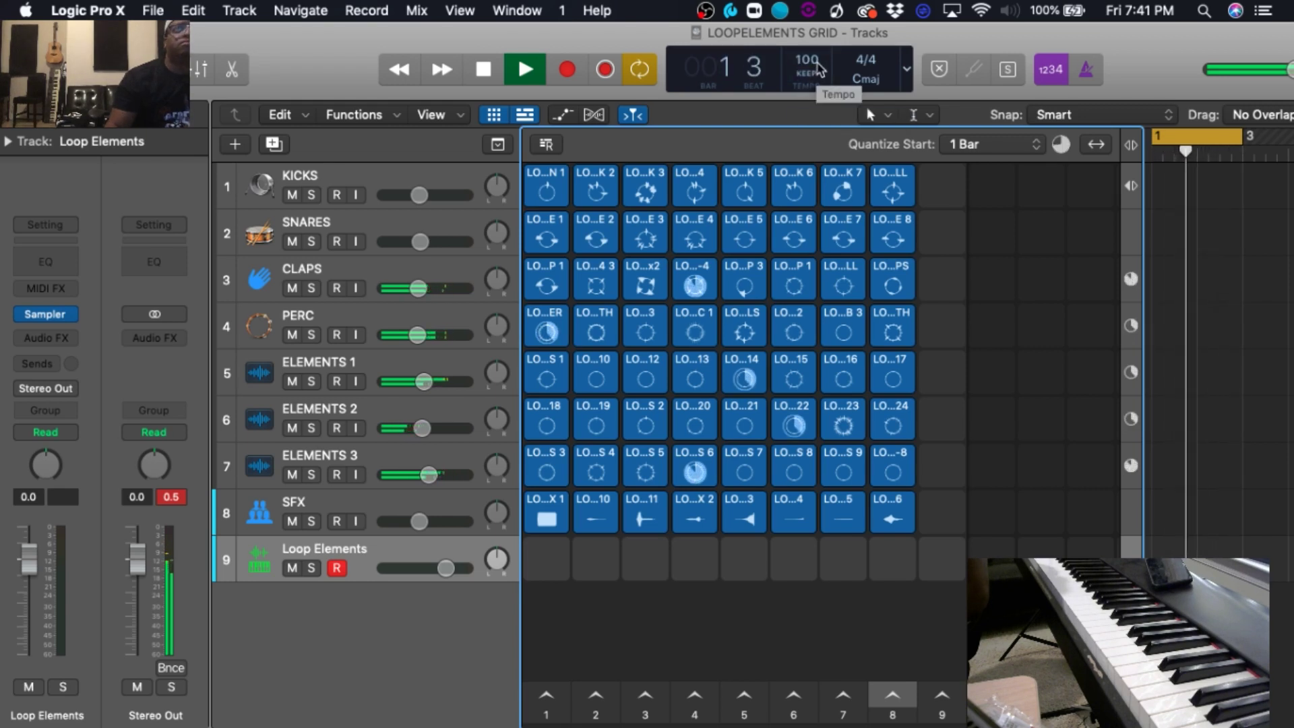
drag(813, 64, 810, 8)
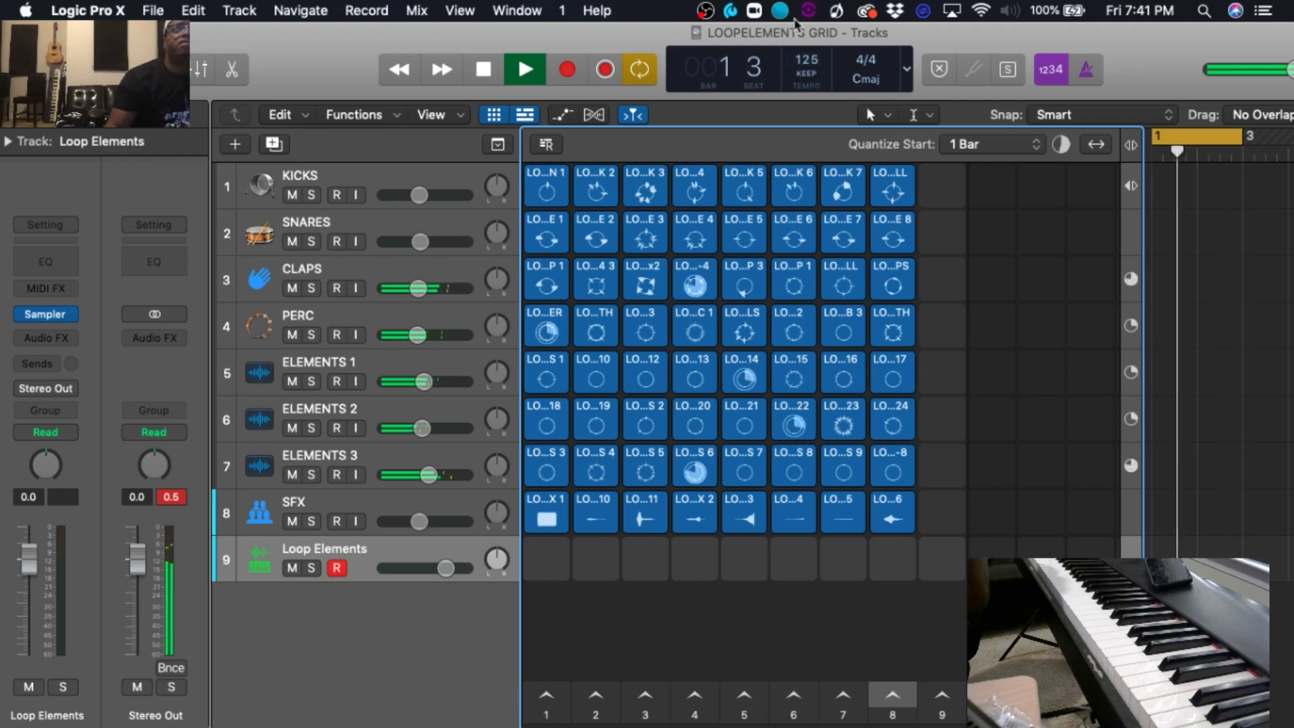
click(483, 69)
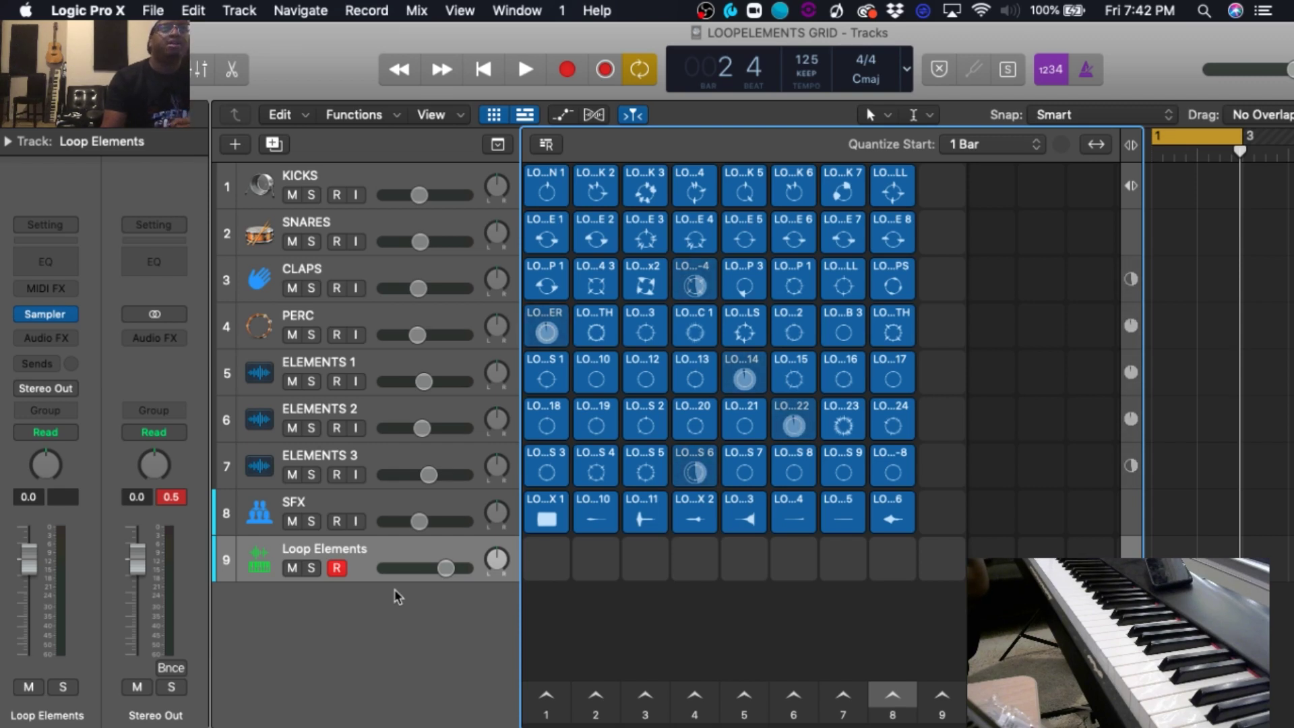
Switch to Finder and open the LOOP ELEMENTS folder on the Desktop
mouse_move(376, 709)
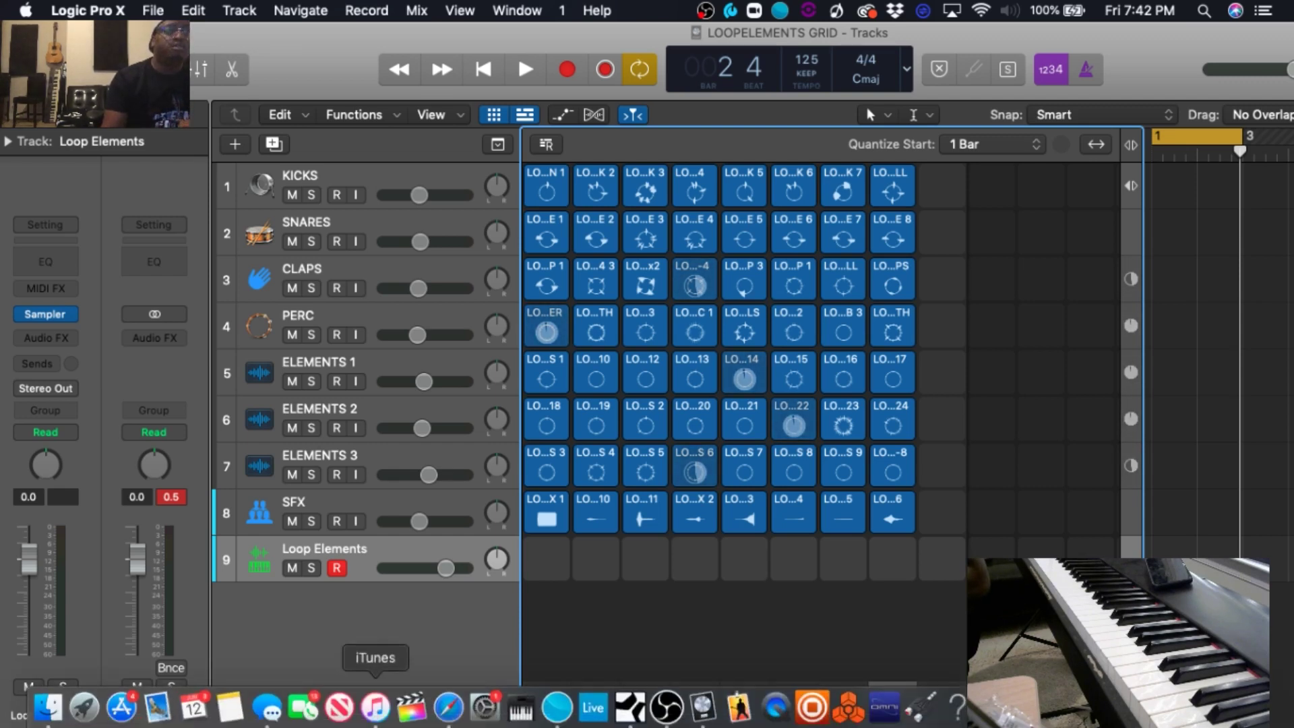
click(48, 708)
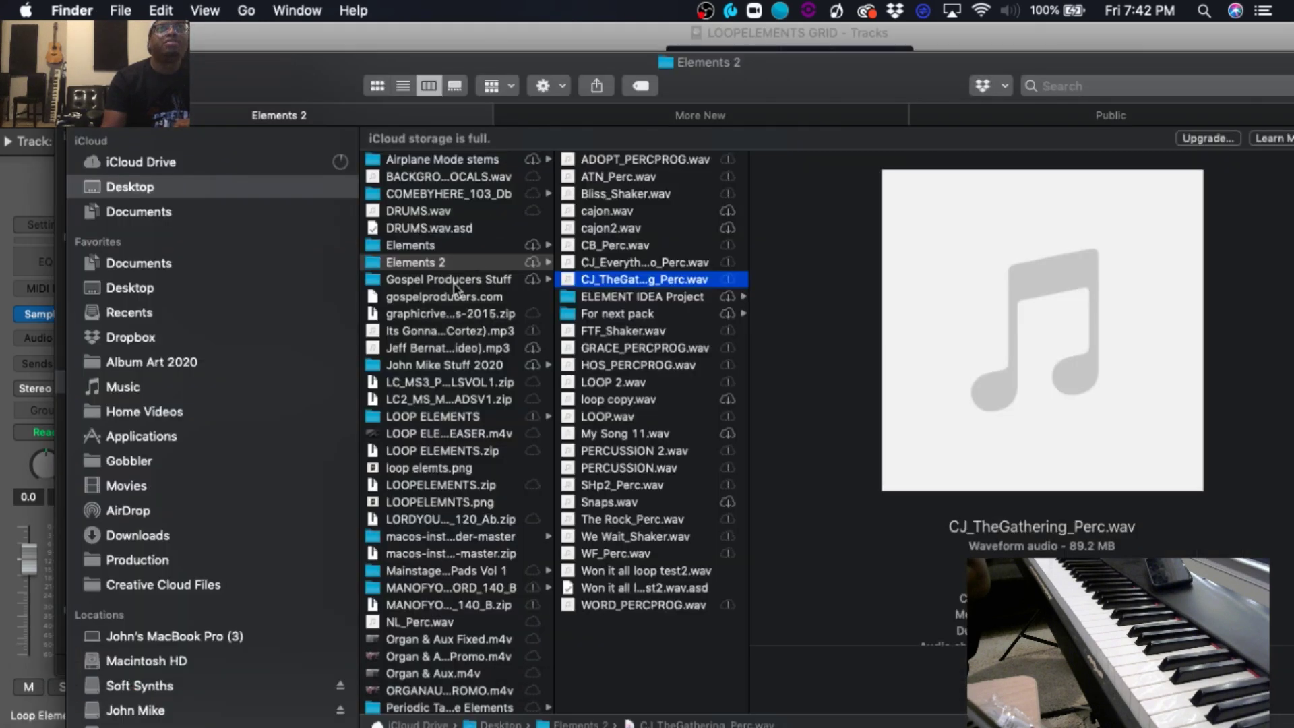
scroll(410, 557, down, 10)
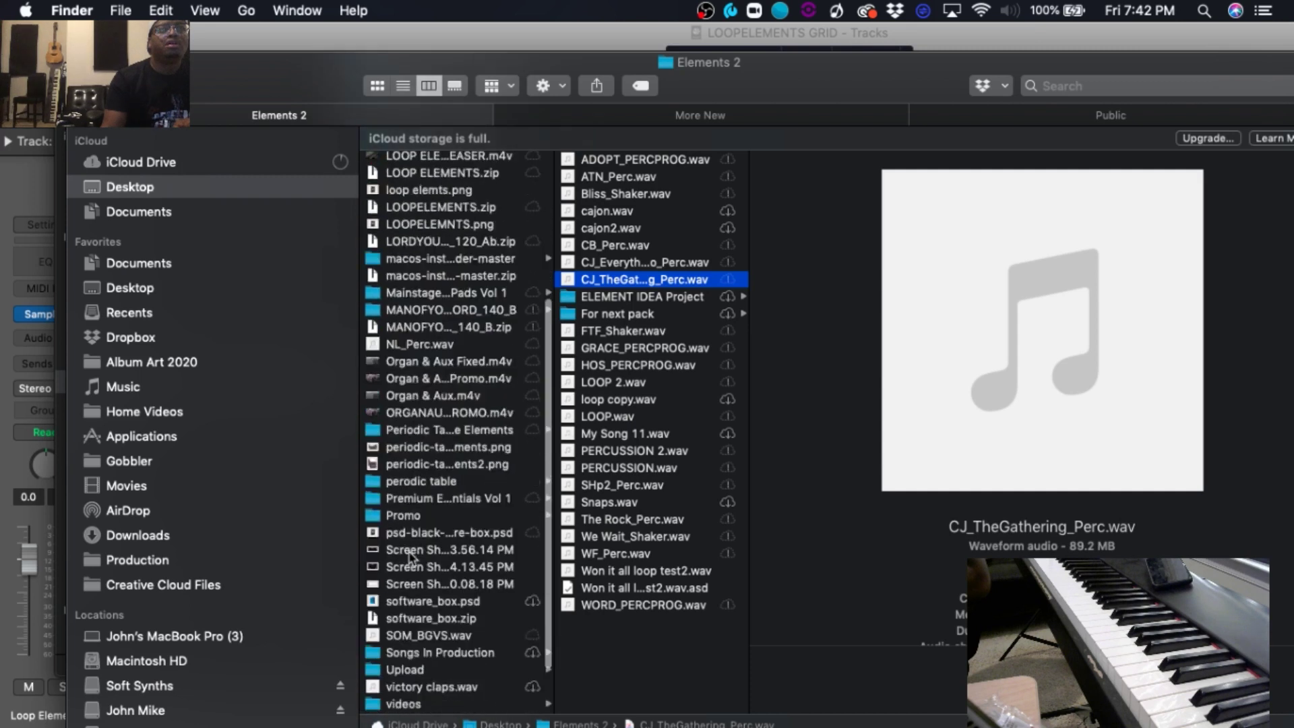
scroll(420, 332, up, 2)
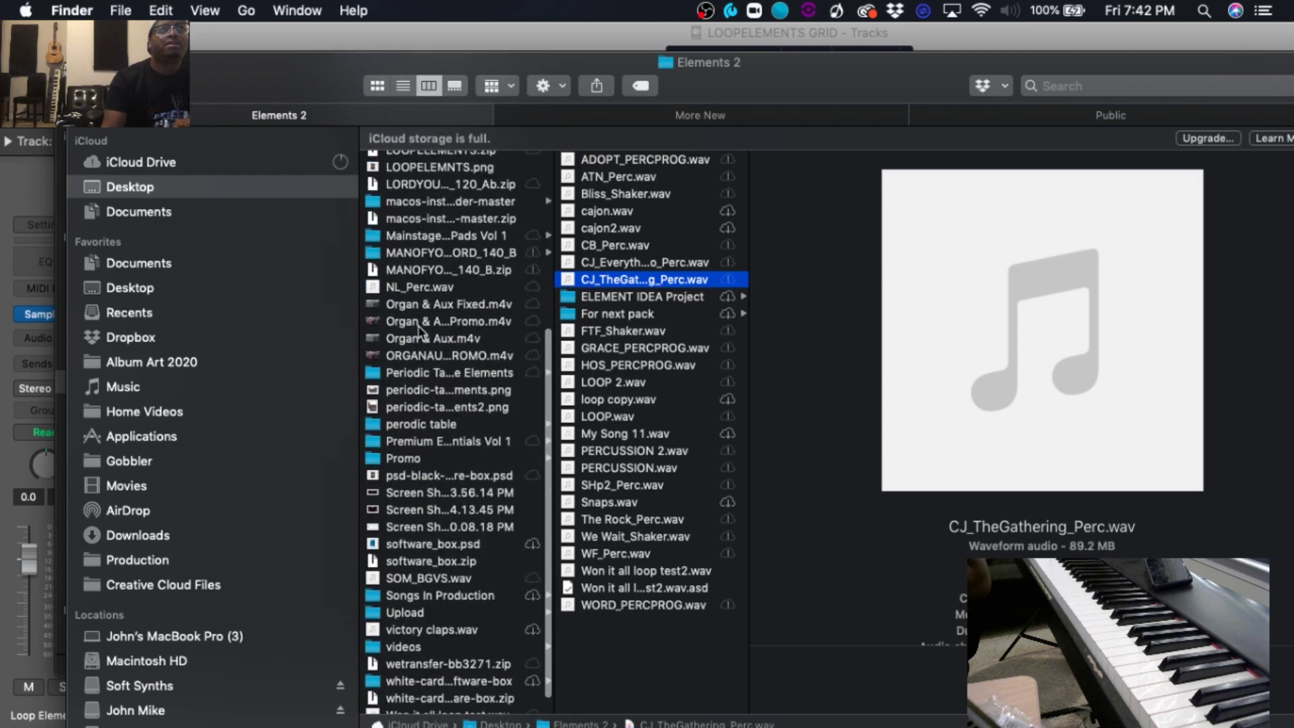
click(423, 214)
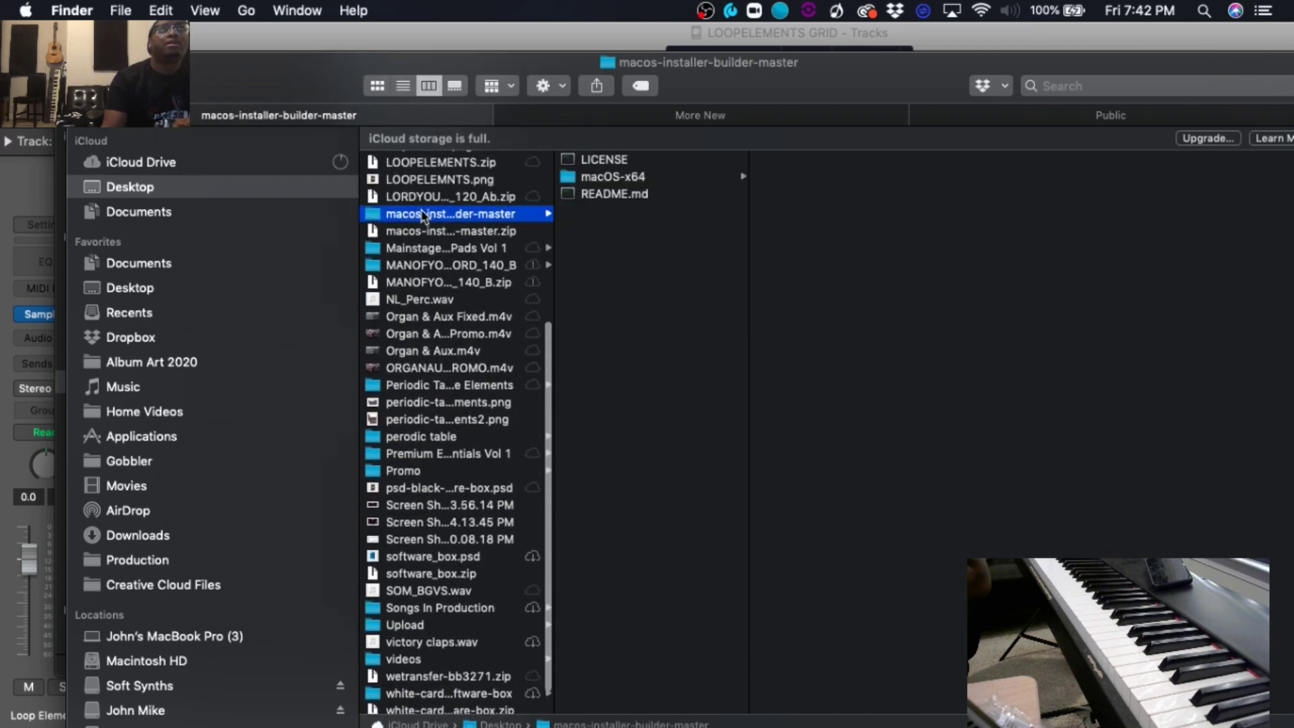
scroll(425, 213, up, 3)
scroll(426, 212, up, 3)
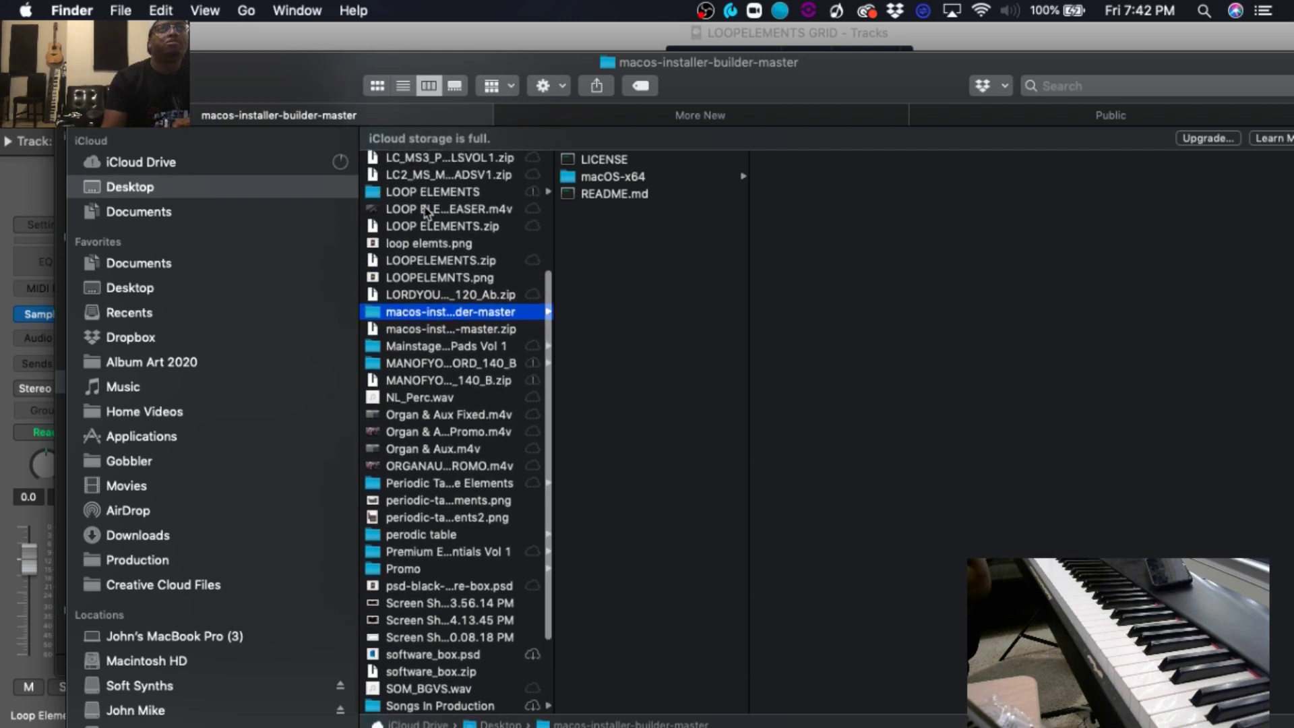
click(428, 199)
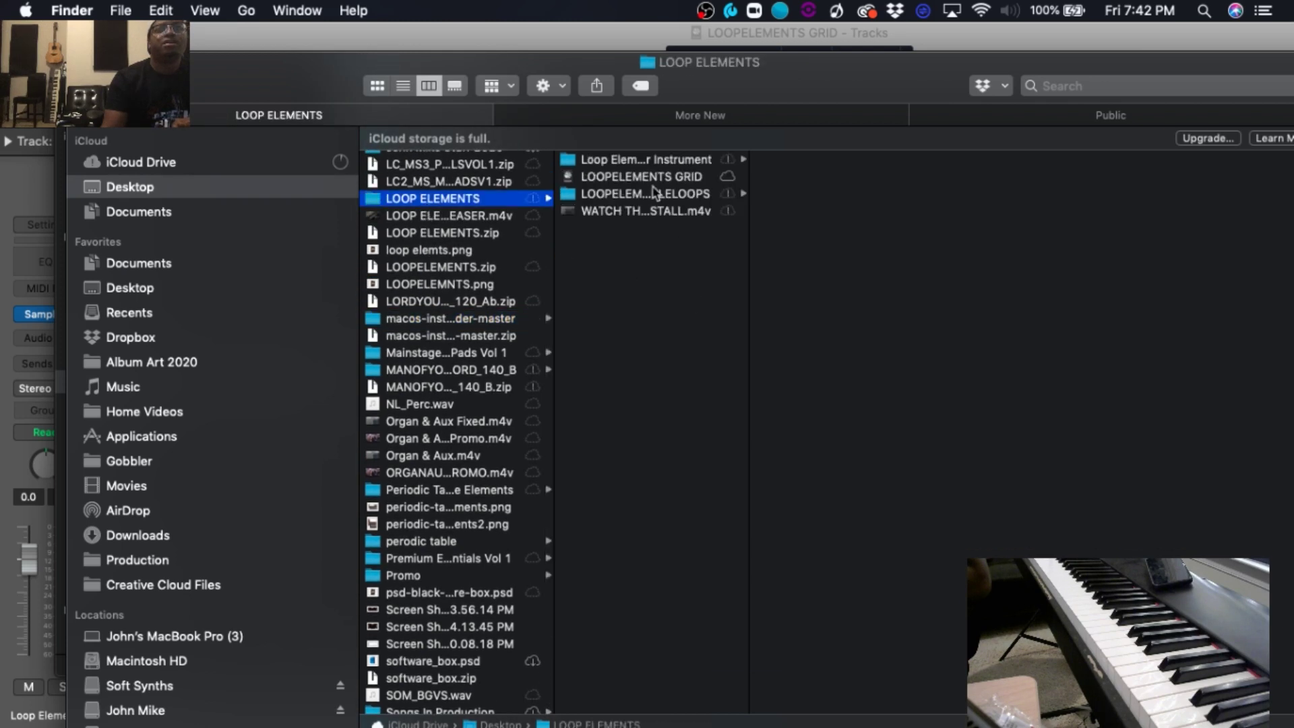
Look inside the Loop Elements Sampler Instrument folder and preview the LOOPELEMENTS GRID project file
click(605, 162)
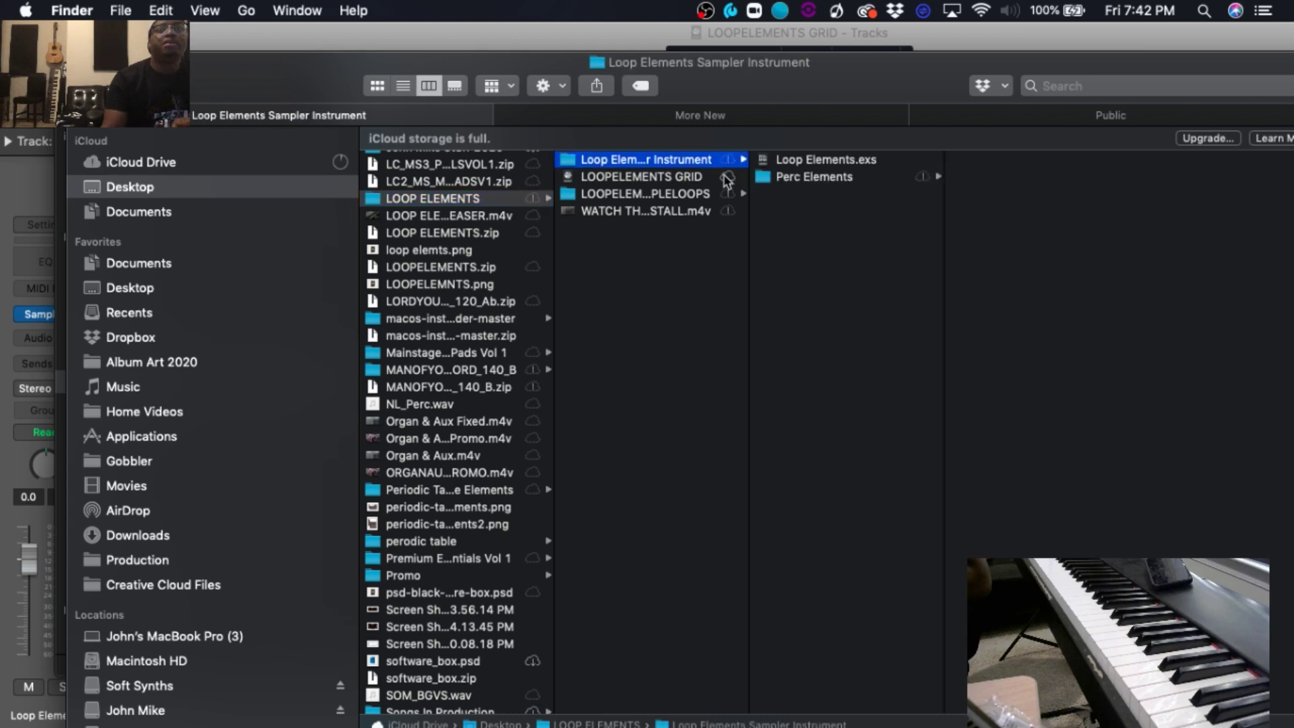
click(664, 178)
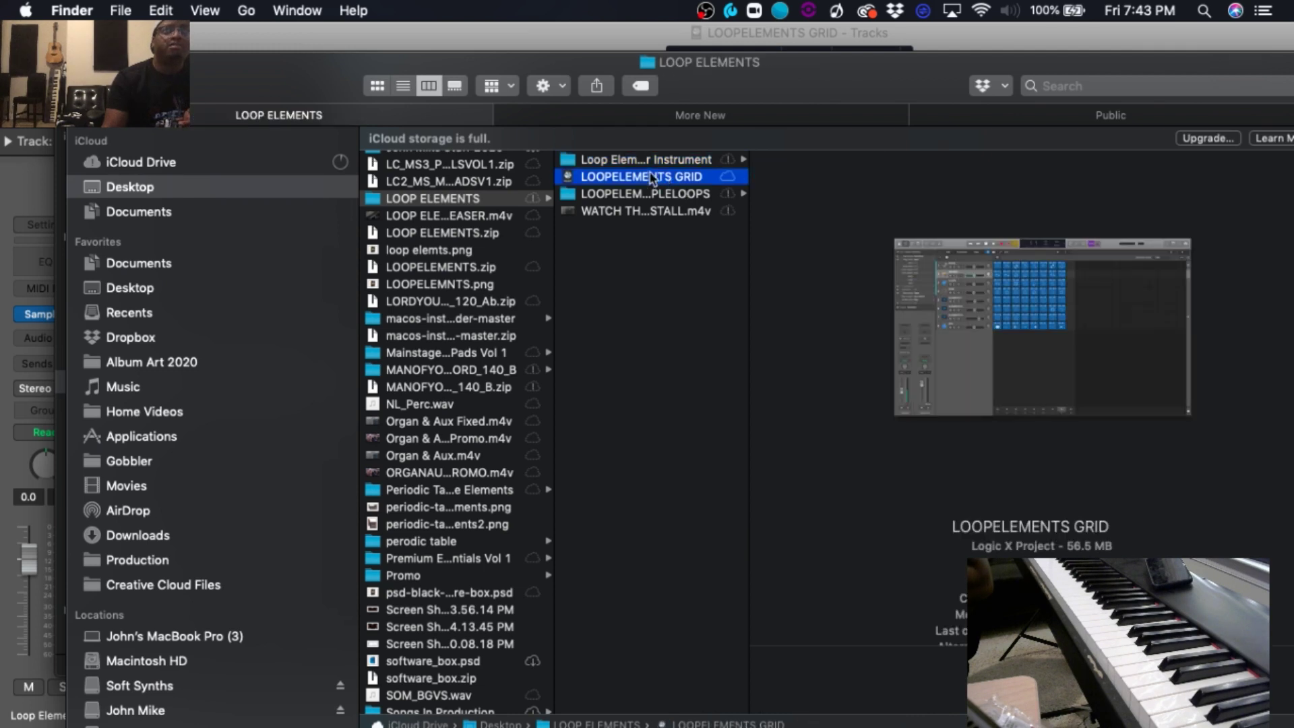
key(space)
key(space)
Open the LOOPELEMENTS_APPLELOOPS folder and look through its audio files, including LOOPELEMENTS 5.aif and LOOPELEMENTS 13.aif
click(635, 197)
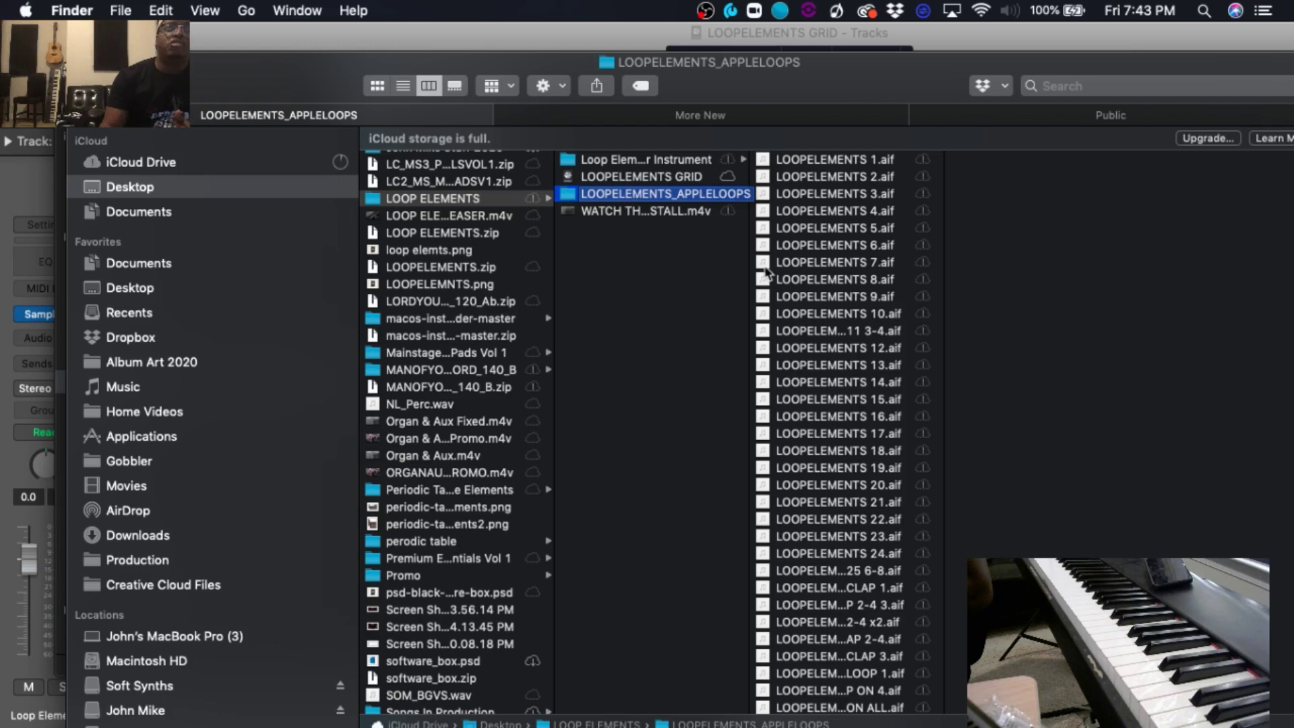
scroll(833, 597, down, 10)
scroll(832, 597, up, 10)
click(833, 160)
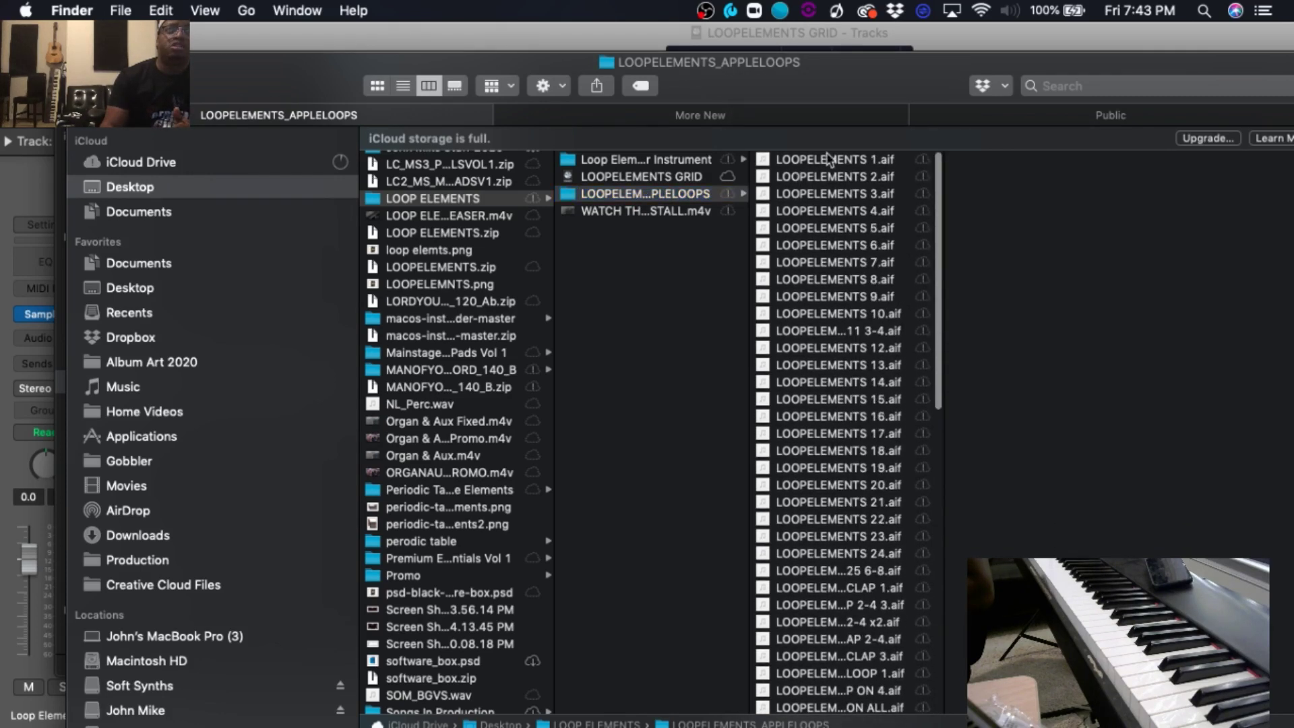
click(841, 227)
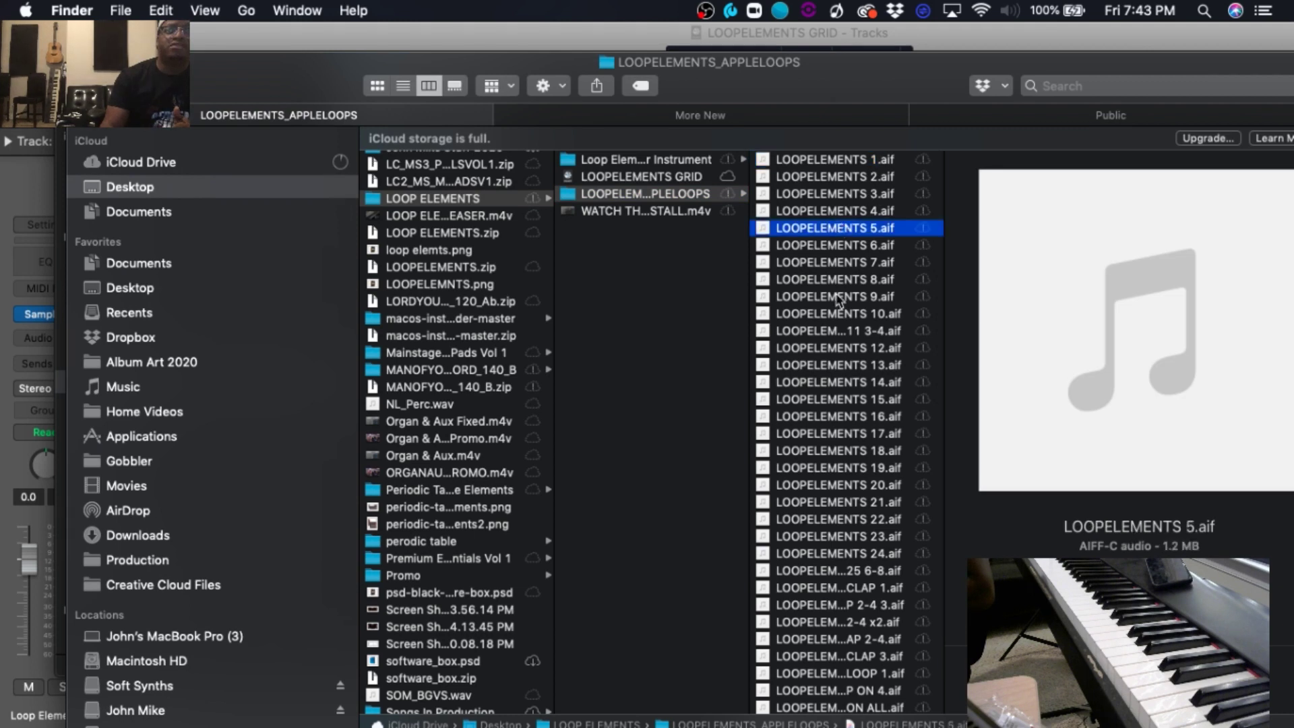
click(840, 296)
click(836, 364)
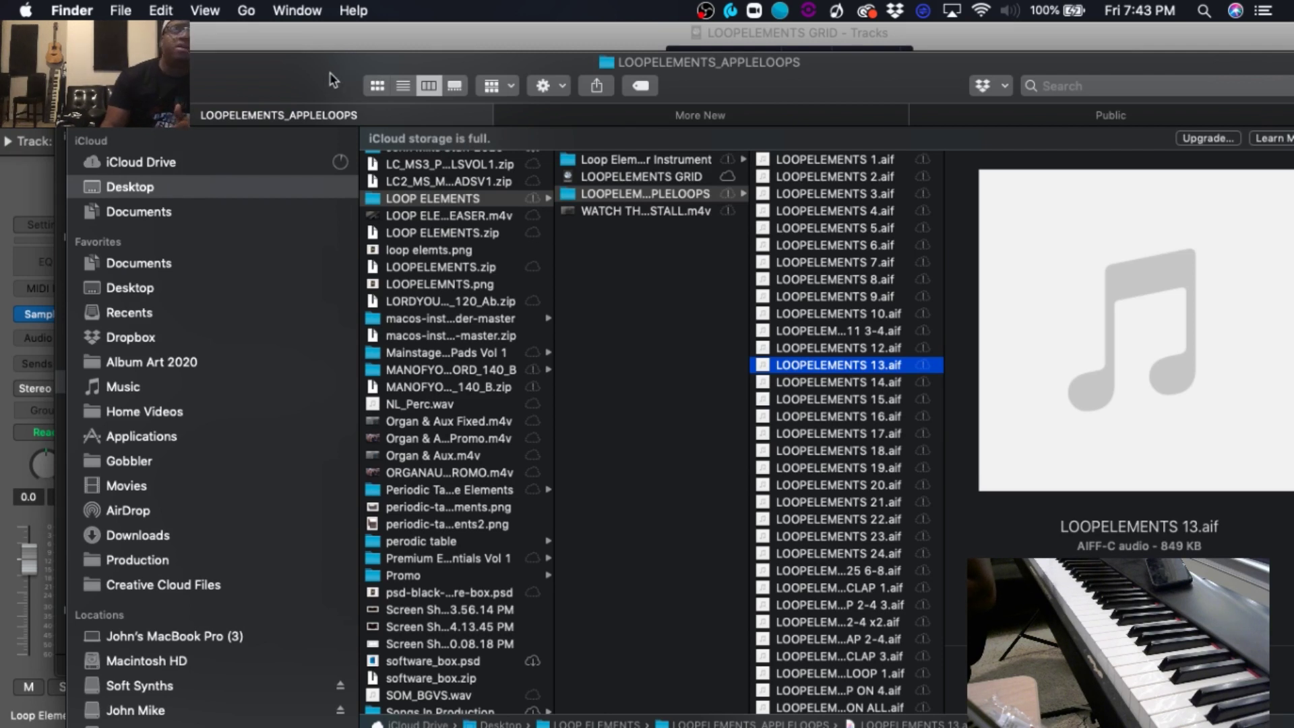
Return to Logic Pro X and hide the Live Loops grid so only the Tracks area shows
drag(298, 79, 125, 145)
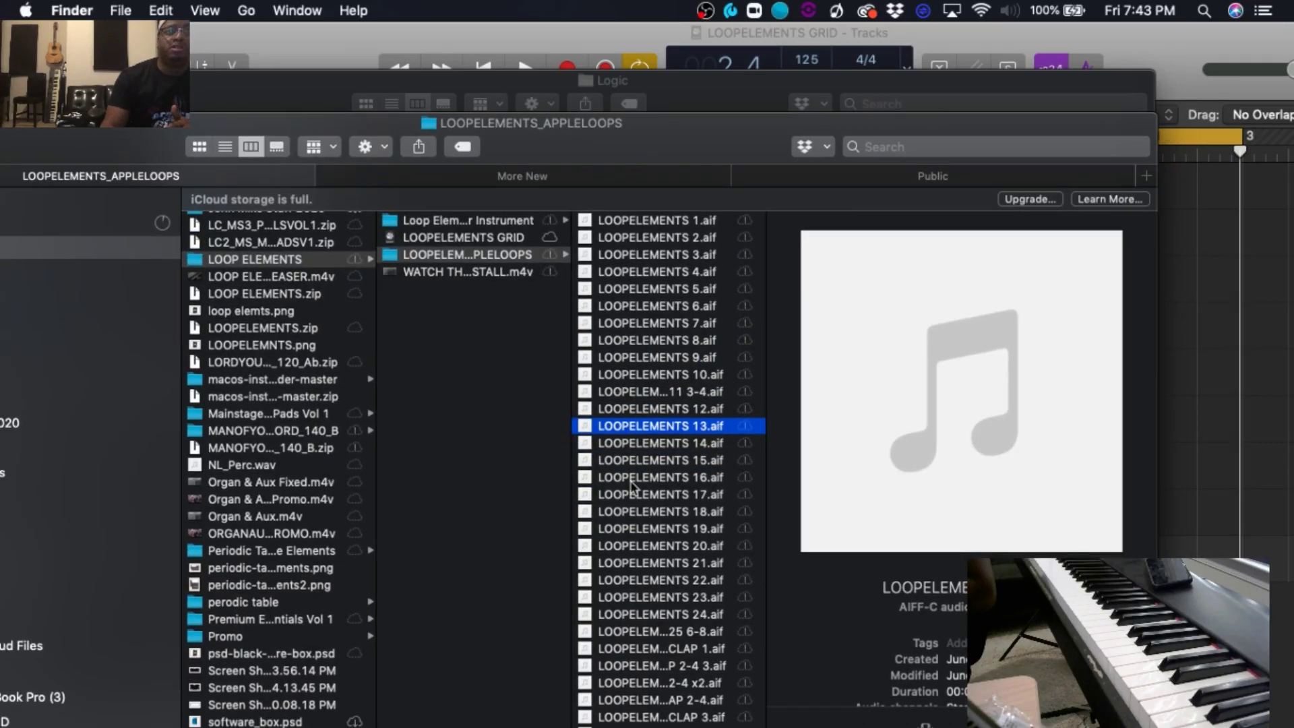
click(1197, 88)
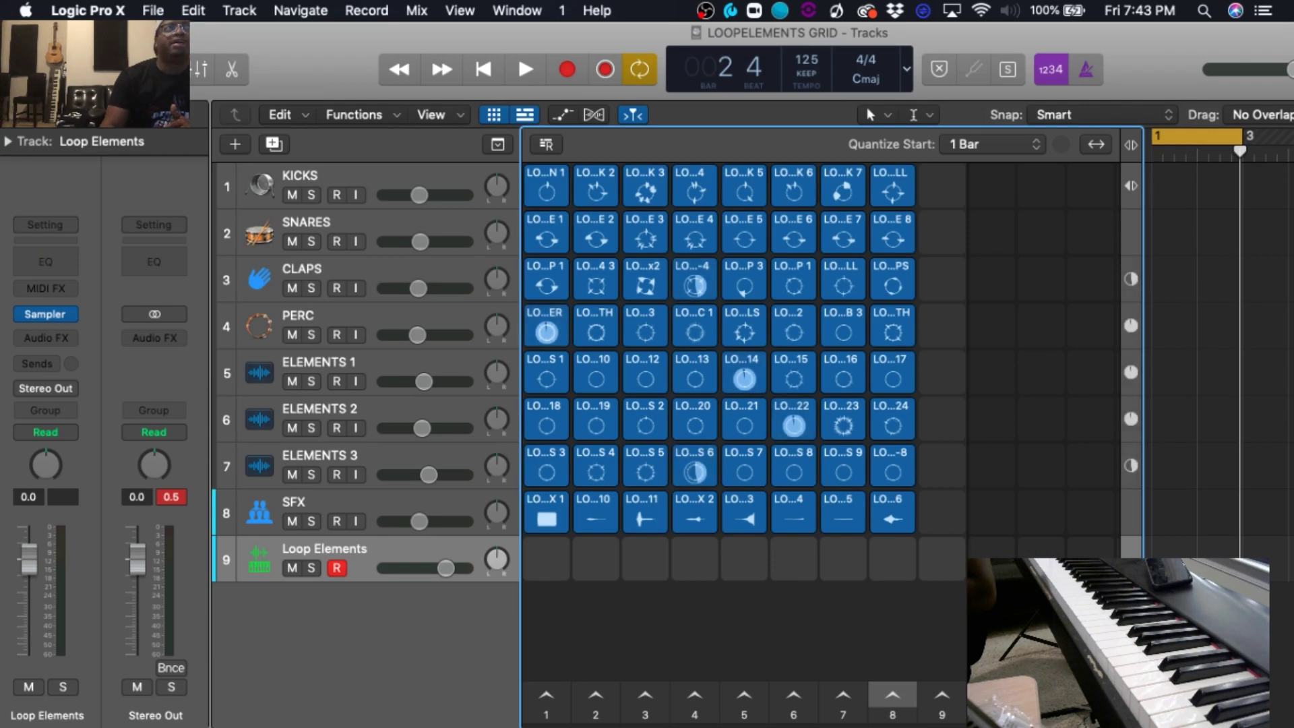
click(495, 115)
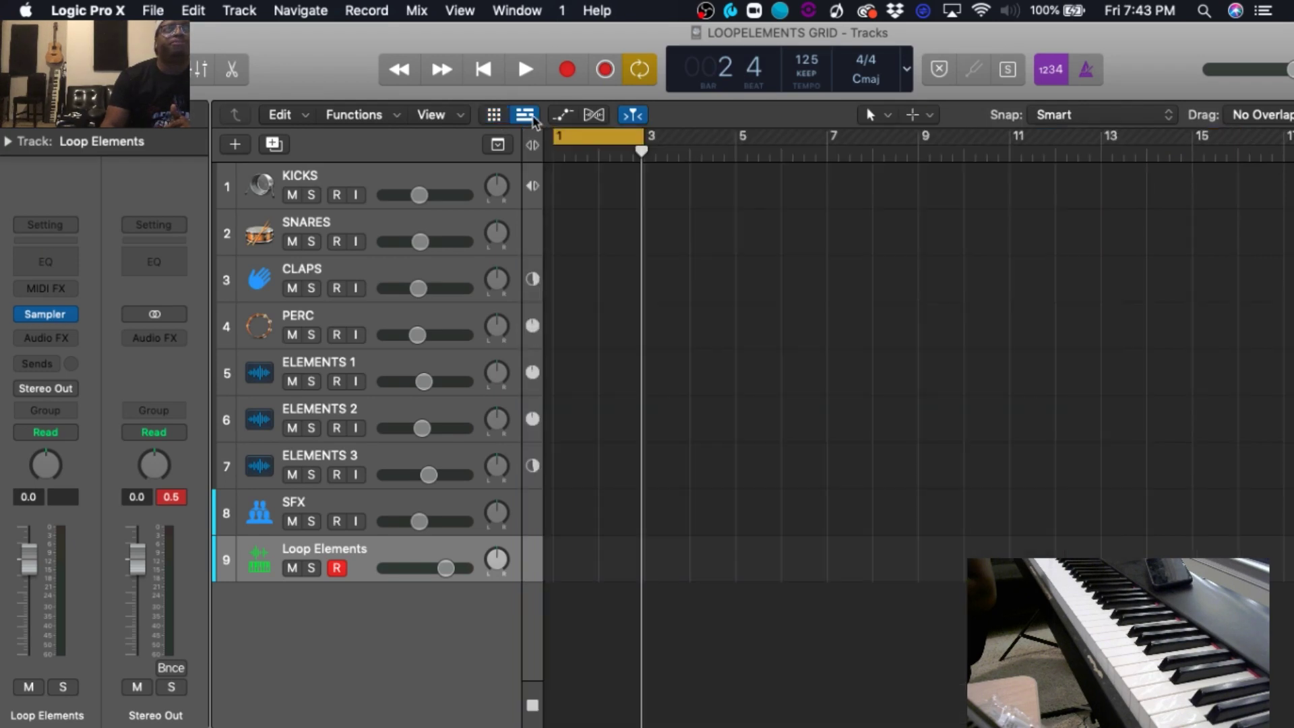
click(527, 116)
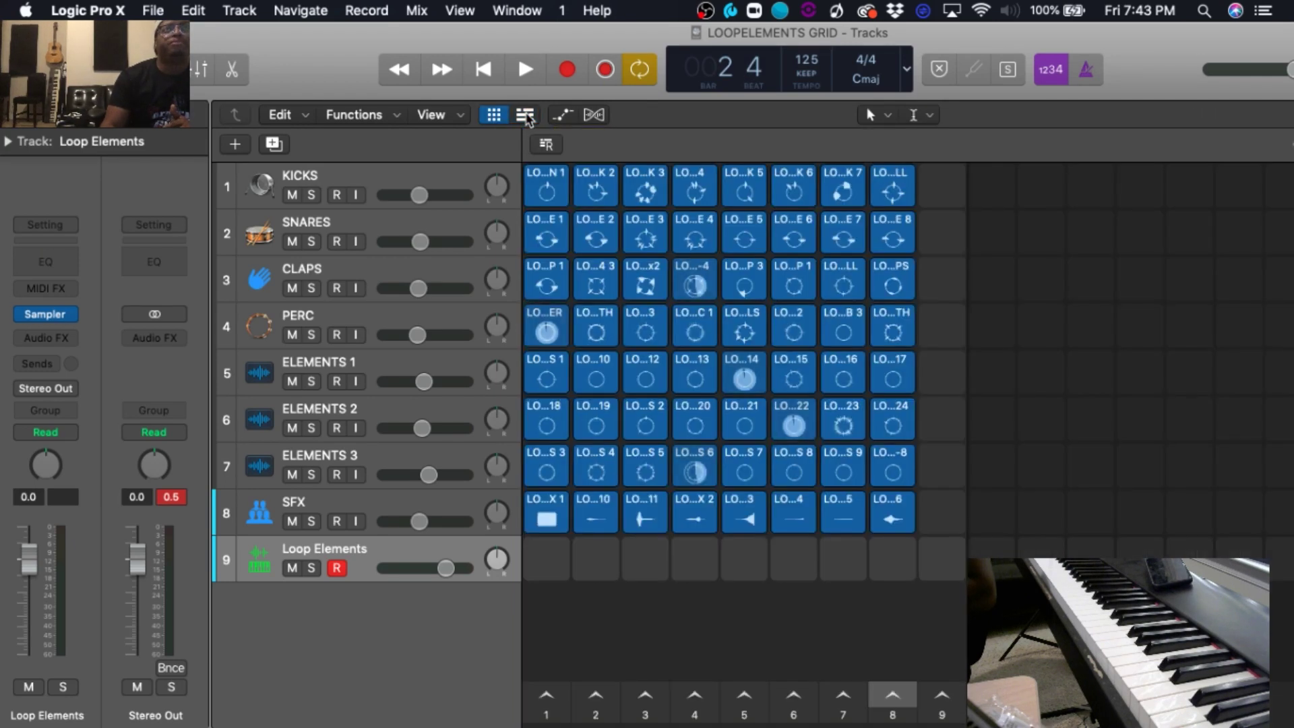
click(526, 116)
click(494, 115)
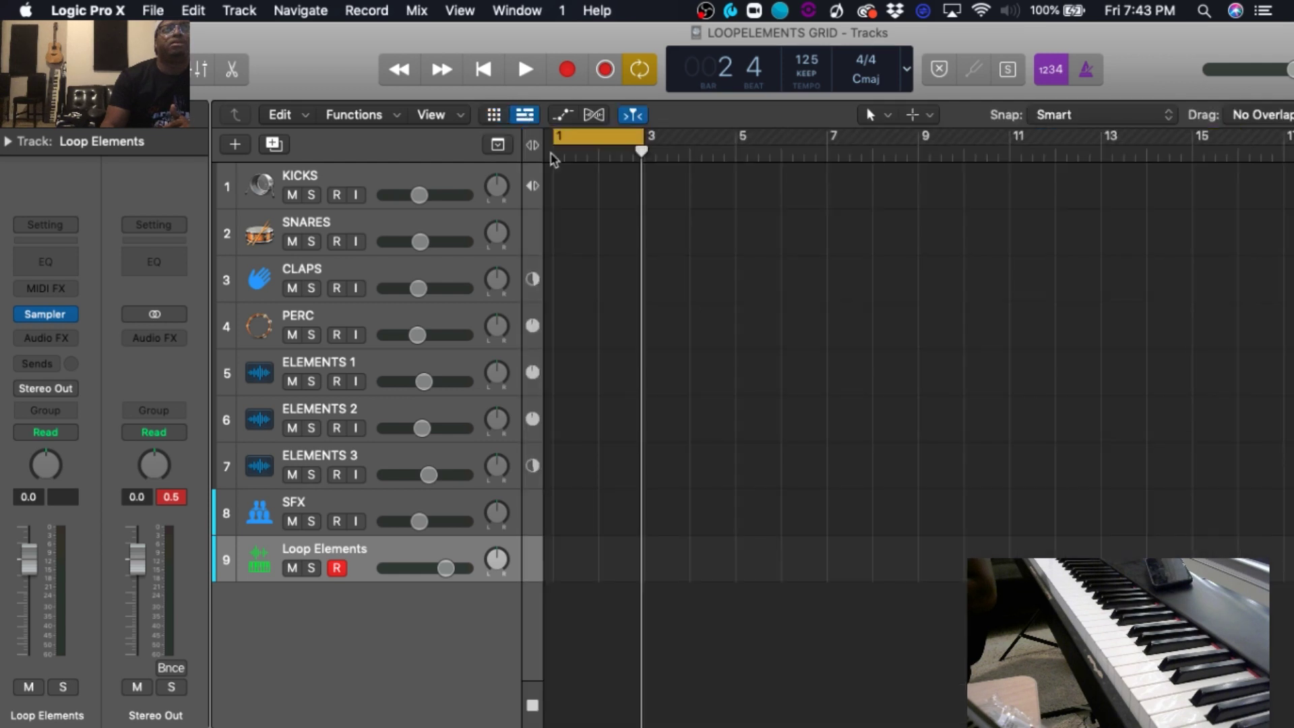
scroll(565, 561, down, 1)
scroll(564, 560, up, 1)
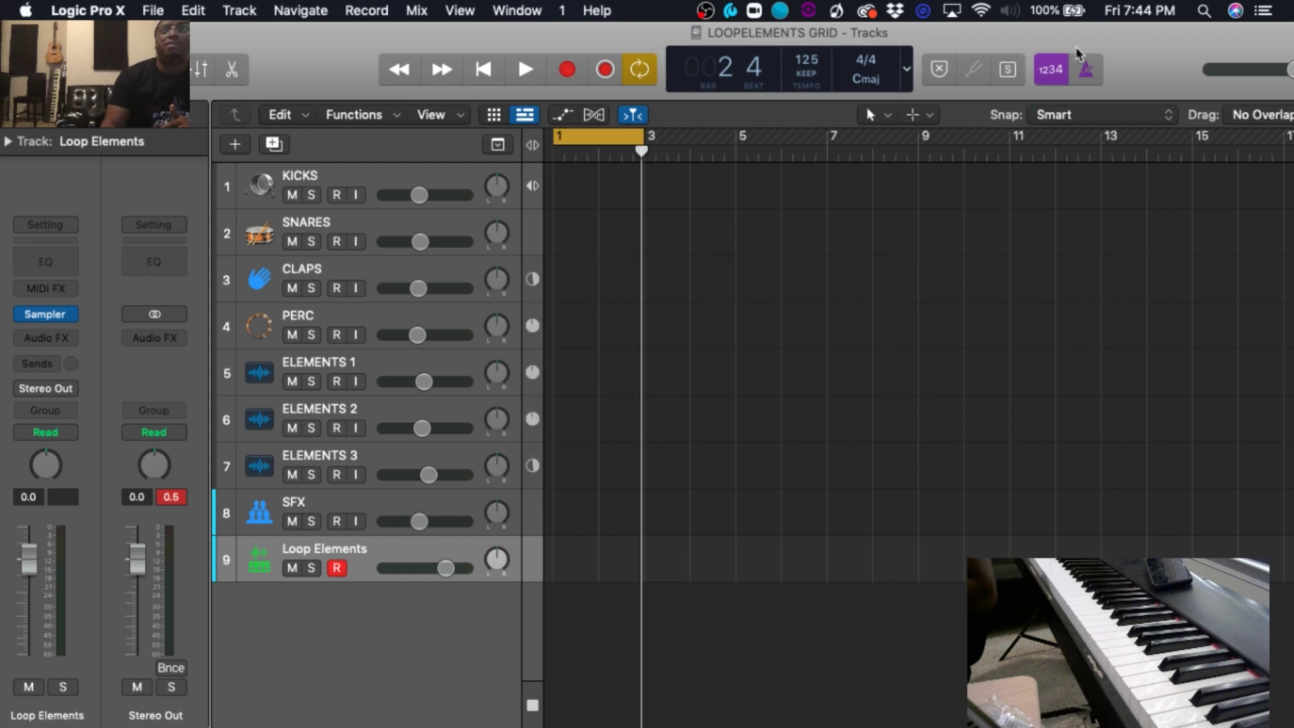
Reposition the project window and make it full screen
drag(1078, 52, 1105, 26)
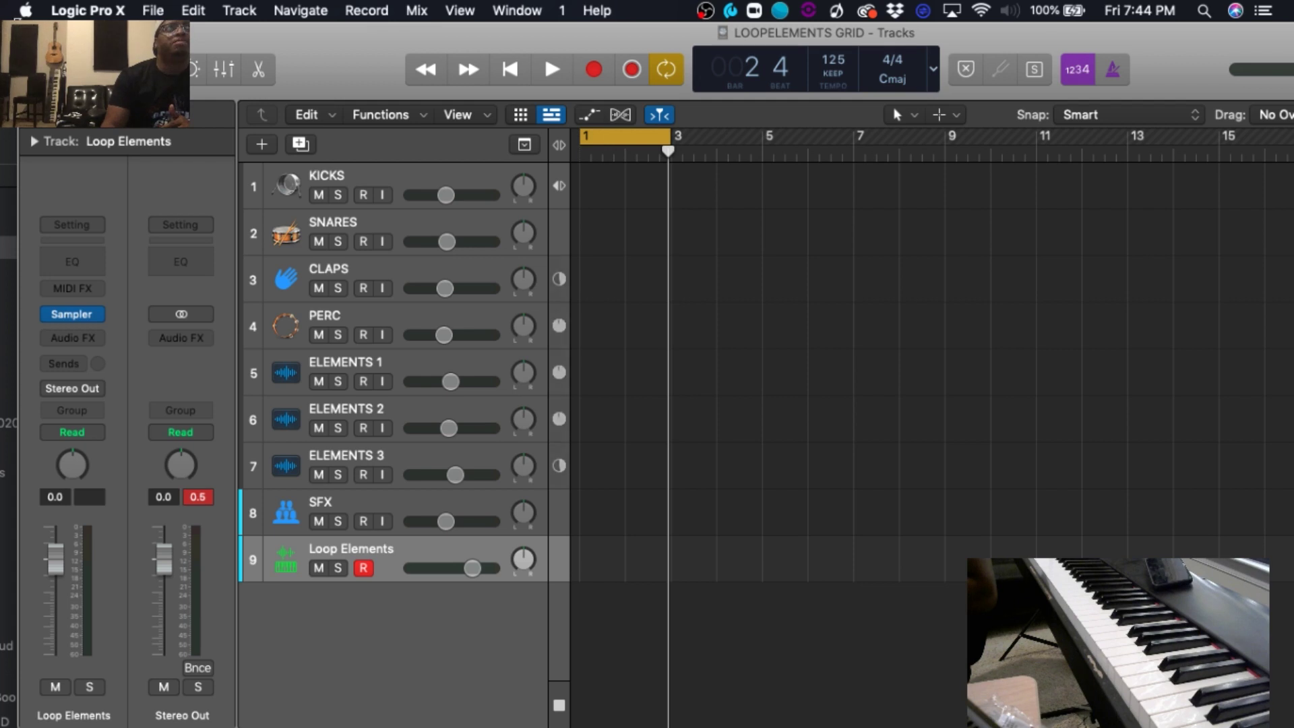
drag(156, 33, 187, 32)
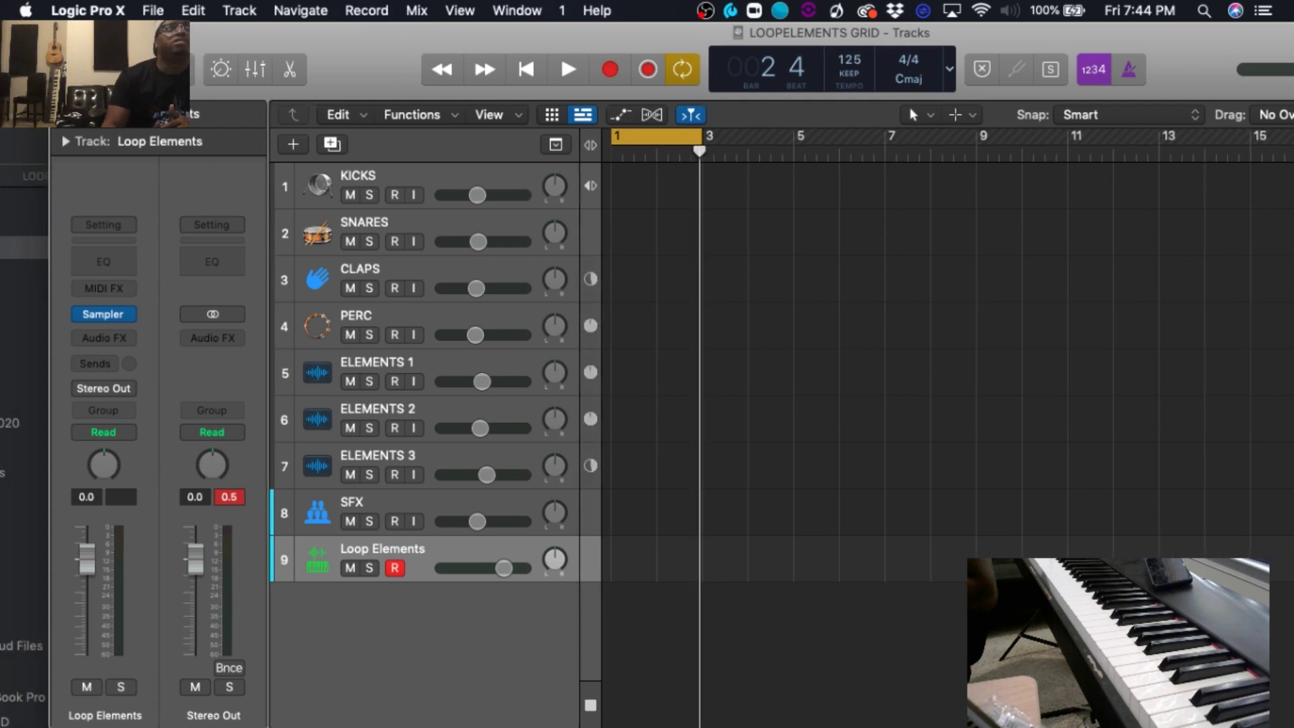
key(ctrl+super+f)
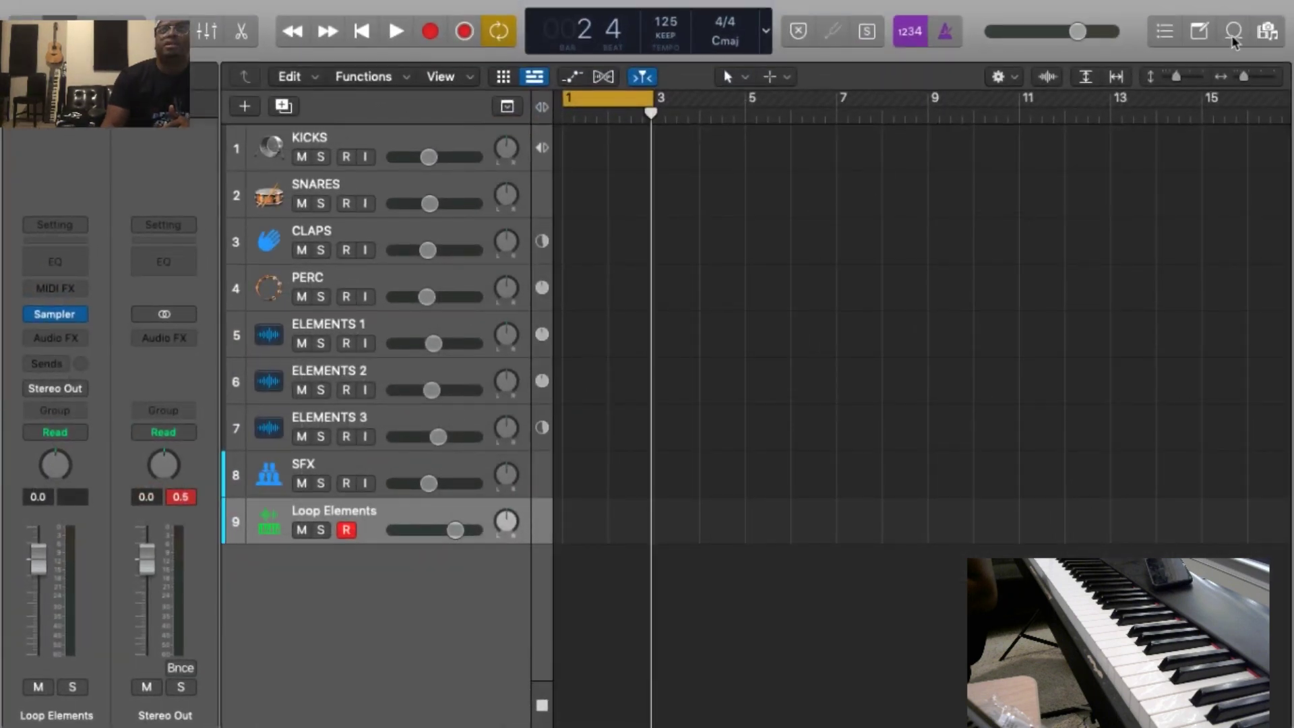
Show the Loop Browser, search for "loopele", and look through the listed pack loops
click(1234, 32)
text(loopele)
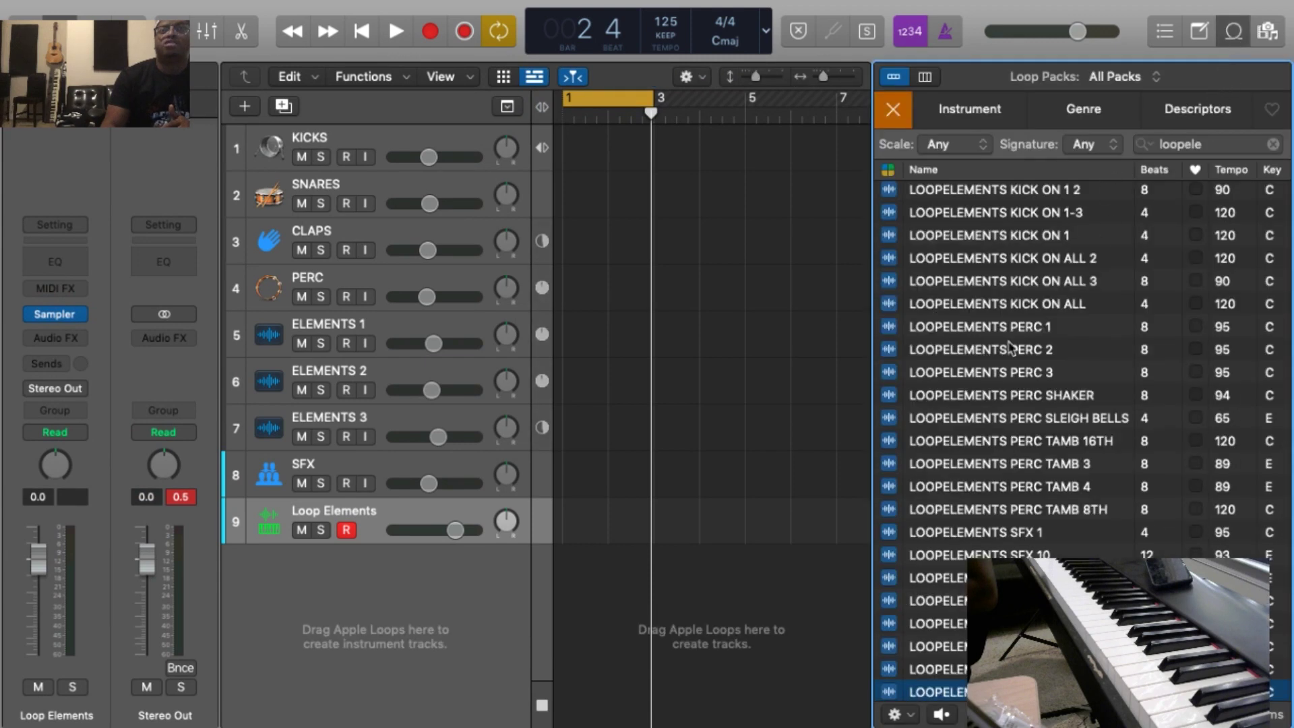
scroll(1010, 347, up, 4)
mouse_move(103, 717)
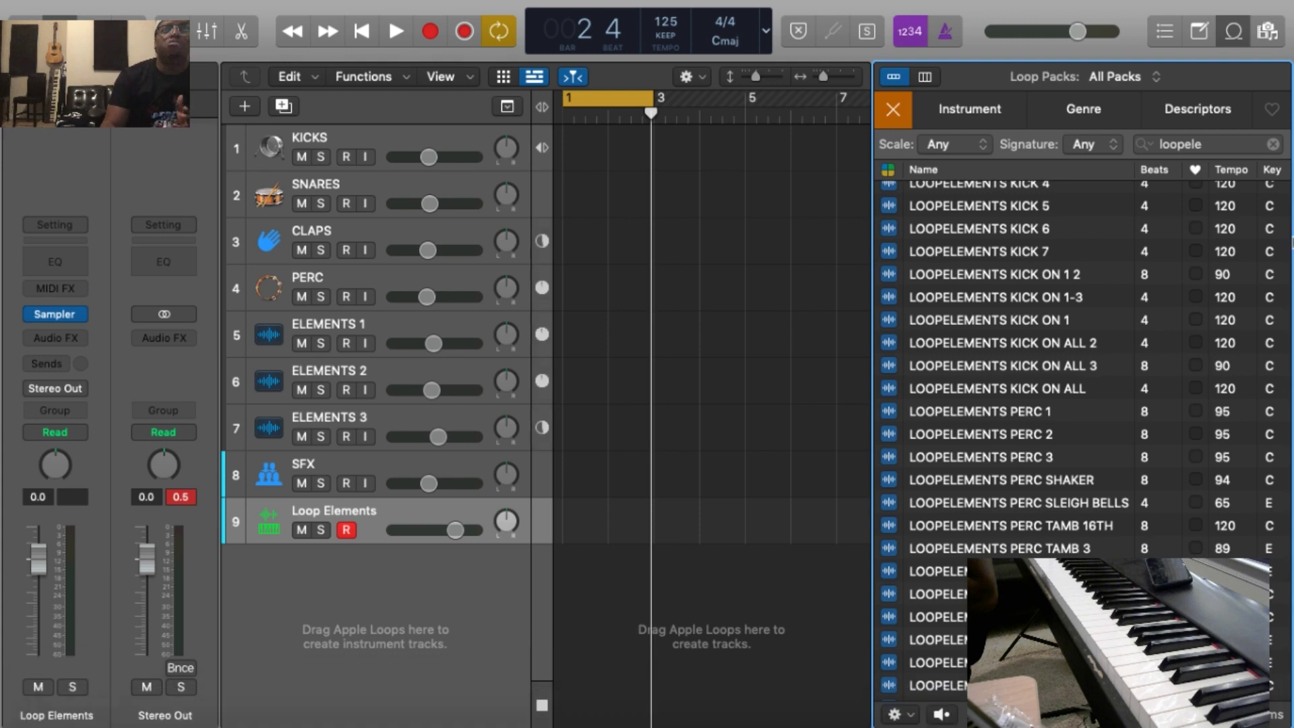
scroll(995, 310, up, 10)
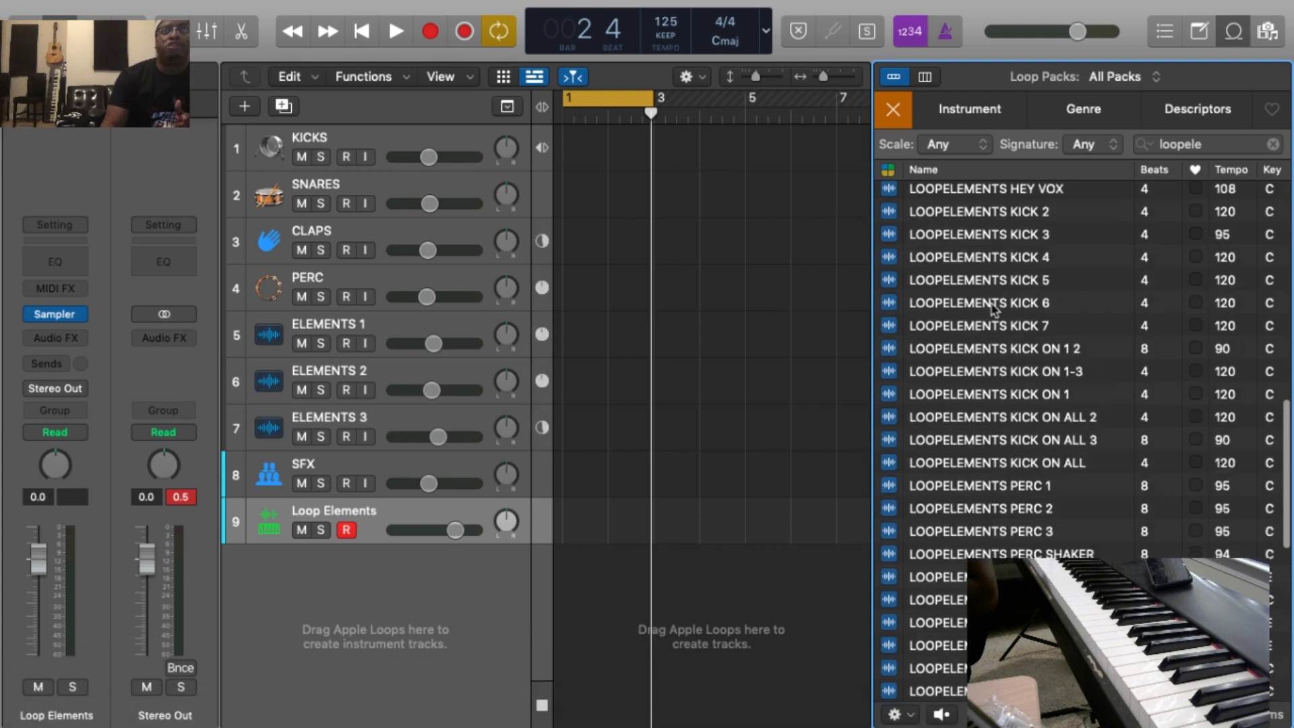
scroll(995, 310, up, 3)
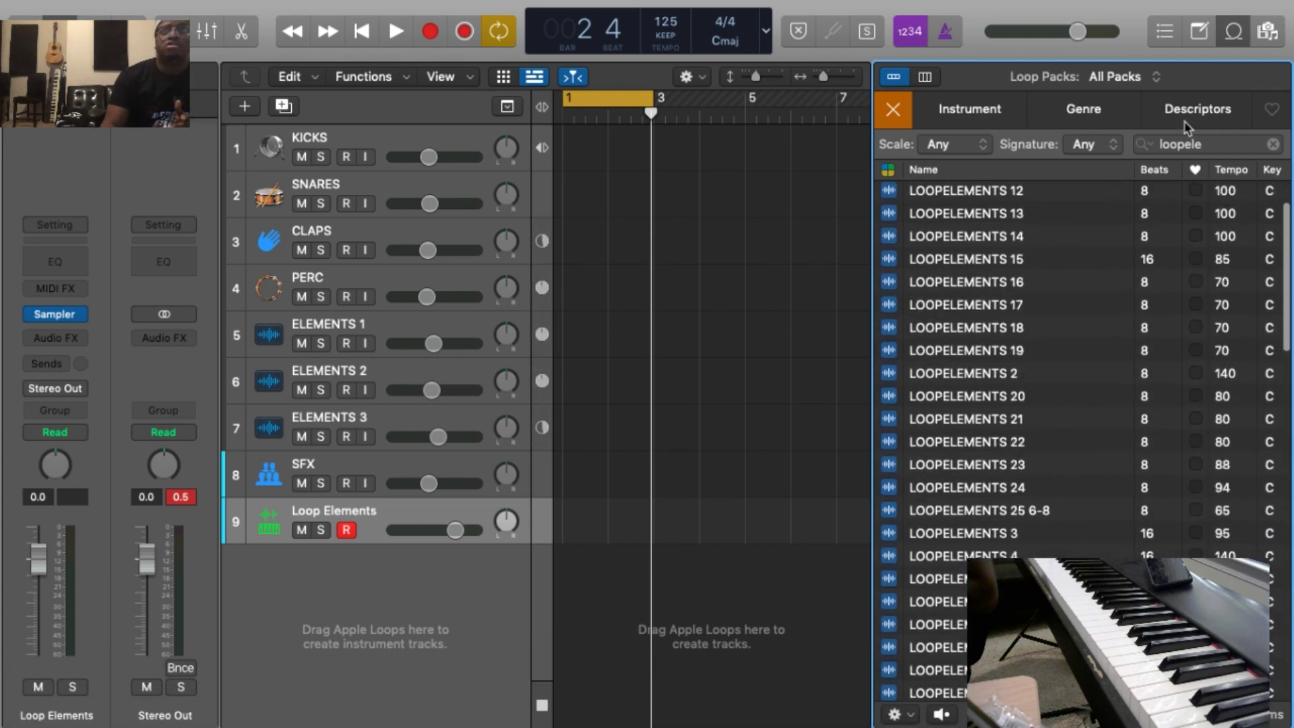
Clear the loop search, search again for "loope", and browse the pack loops back to LOOPELEMENTS 1
click(1273, 144)
scroll(1057, 390, up, 10)
scroll(1055, 387, up, 15)
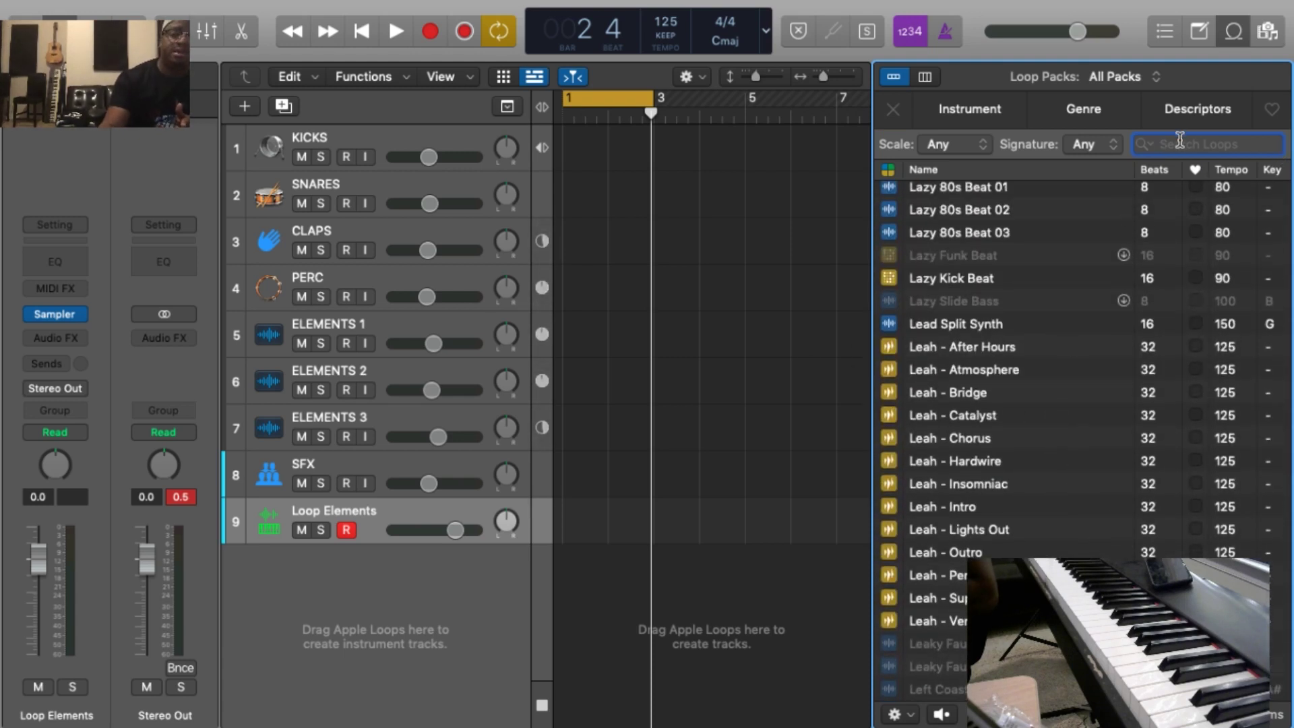
text(loope)
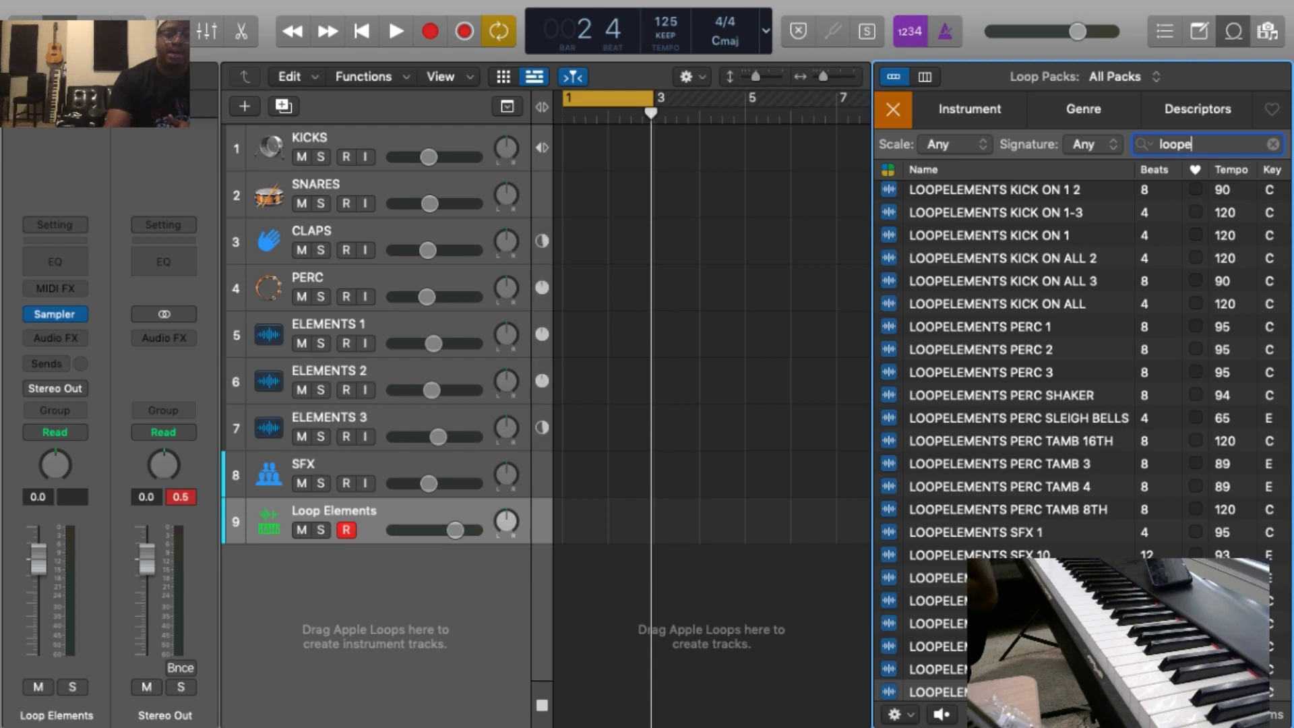
scroll(1079, 304, down, 5)
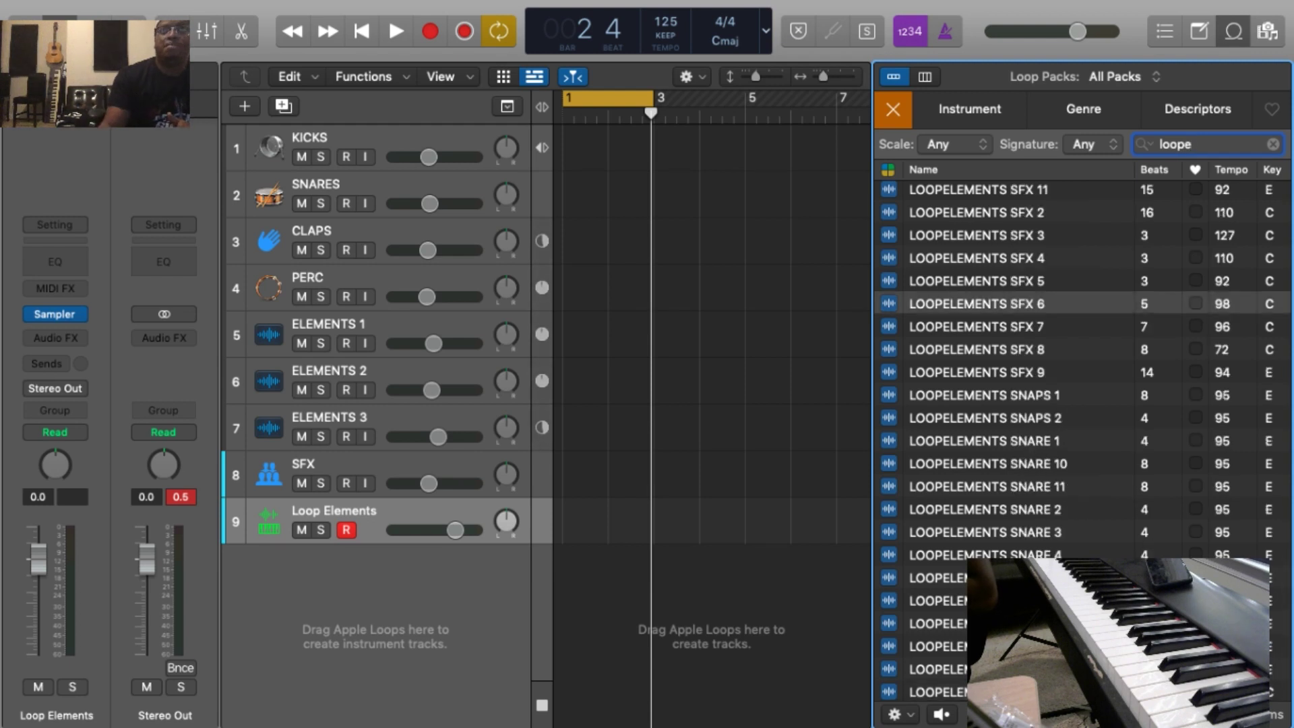
scroll(1023, 308, up, 5)
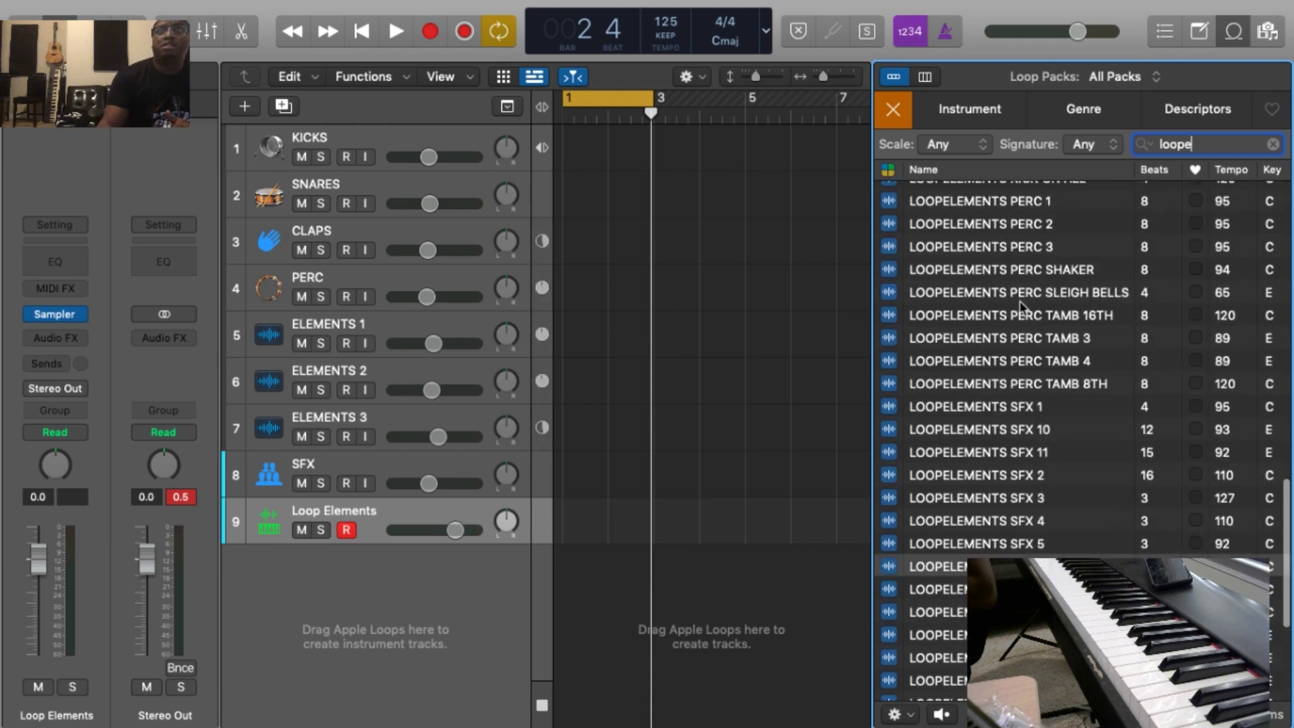
scroll(1023, 308, up, 10)
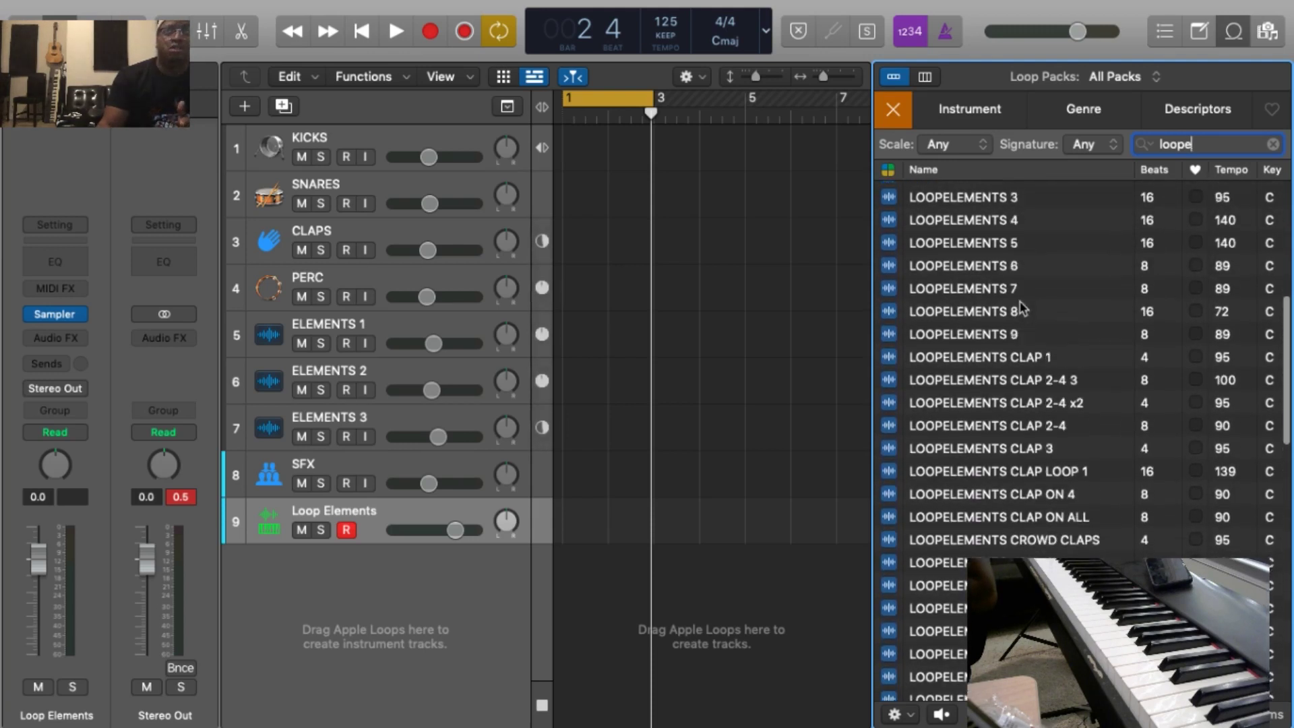
scroll(1022, 306, up, 5)
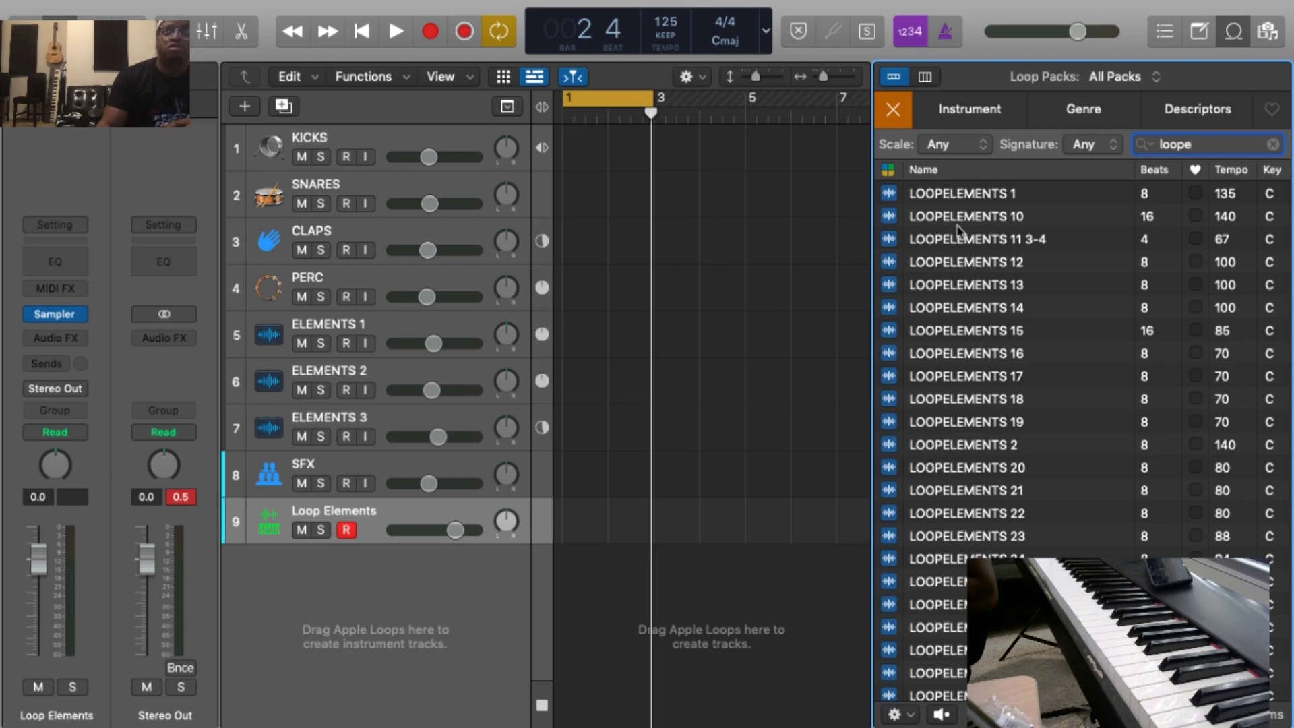
Audition loops from the list, place LOOPELEMENTS 15 at bar 1 on a new track, and play the project
click(960, 196)
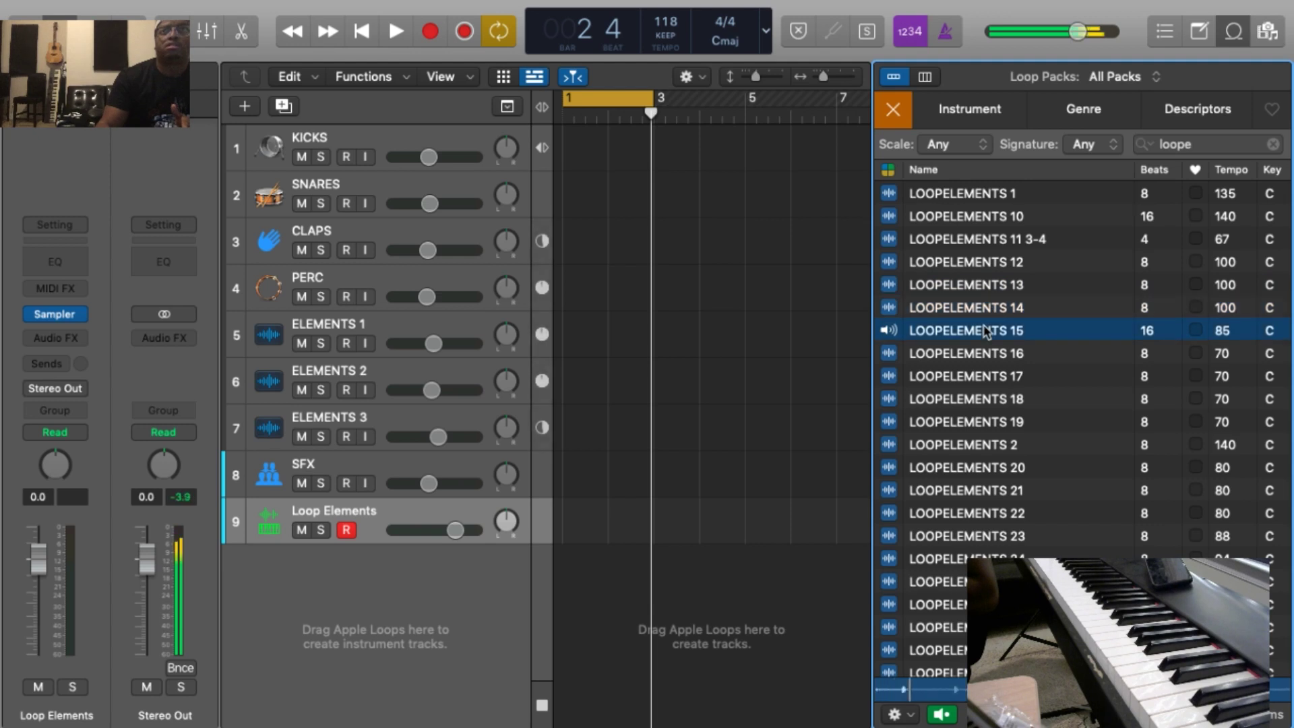
drag(971, 333, 559, 598)
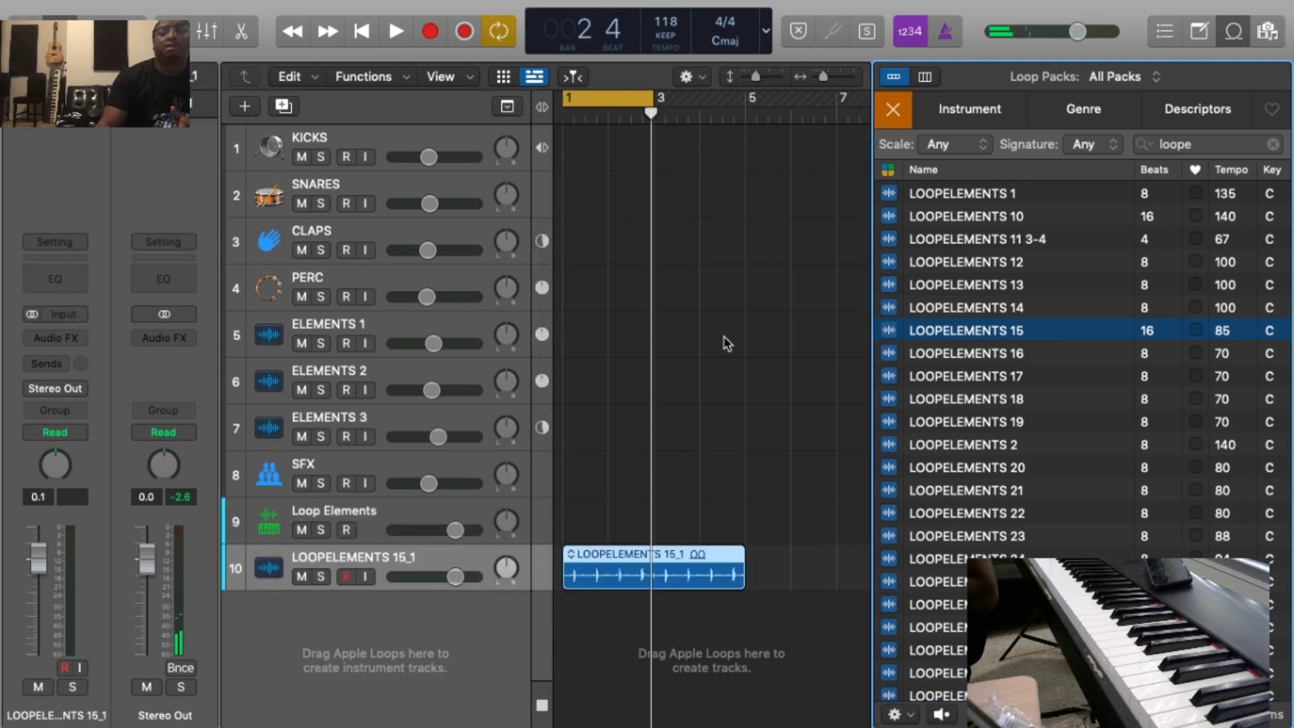
key(space)
key(space)
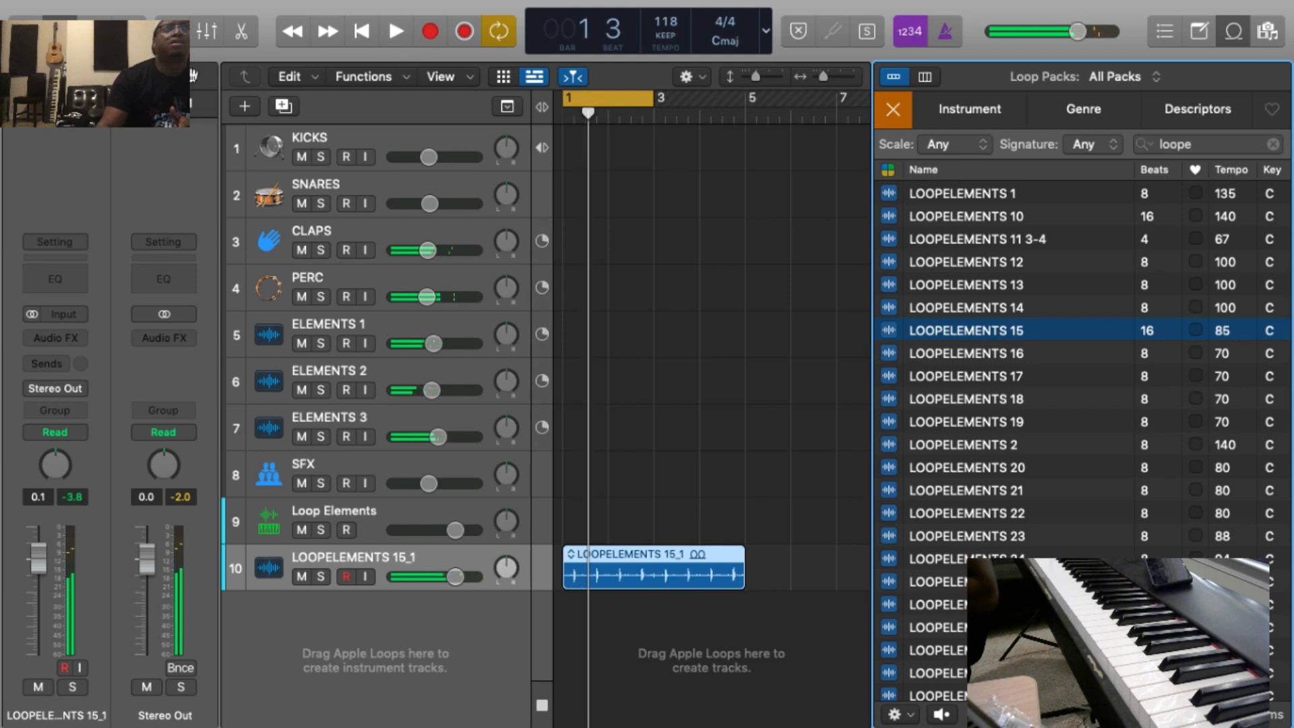
Show the Live Loops grid briefly, return to the Tracks area alone, and start playback
click(507, 79)
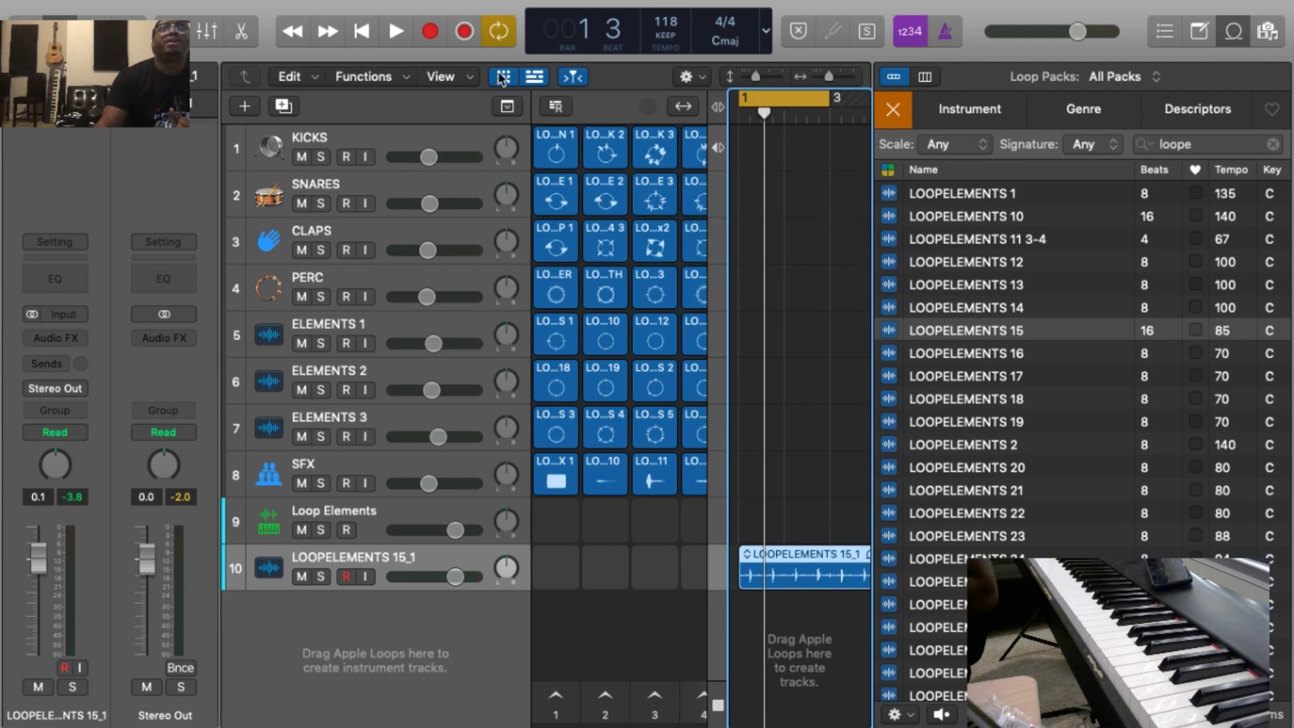
click(502, 79)
key(space)
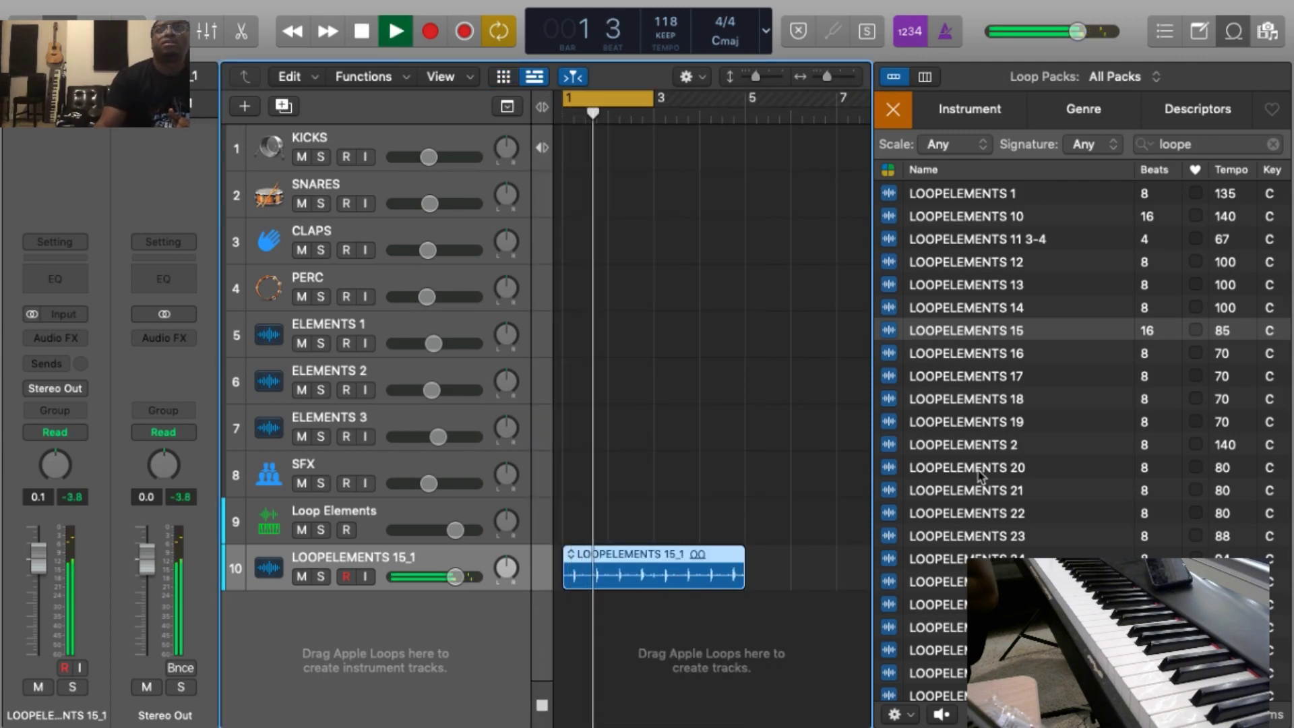
Audition KICK 4, KICK 5, KICK 6 and KICK ON ALL 3, and place LOOPELEMENTS KICK ON ALL 3 at bar 1 on a new track
scroll(981, 475, down, 10)
scroll(981, 476, down, 15)
scroll(981, 475, up, 20)
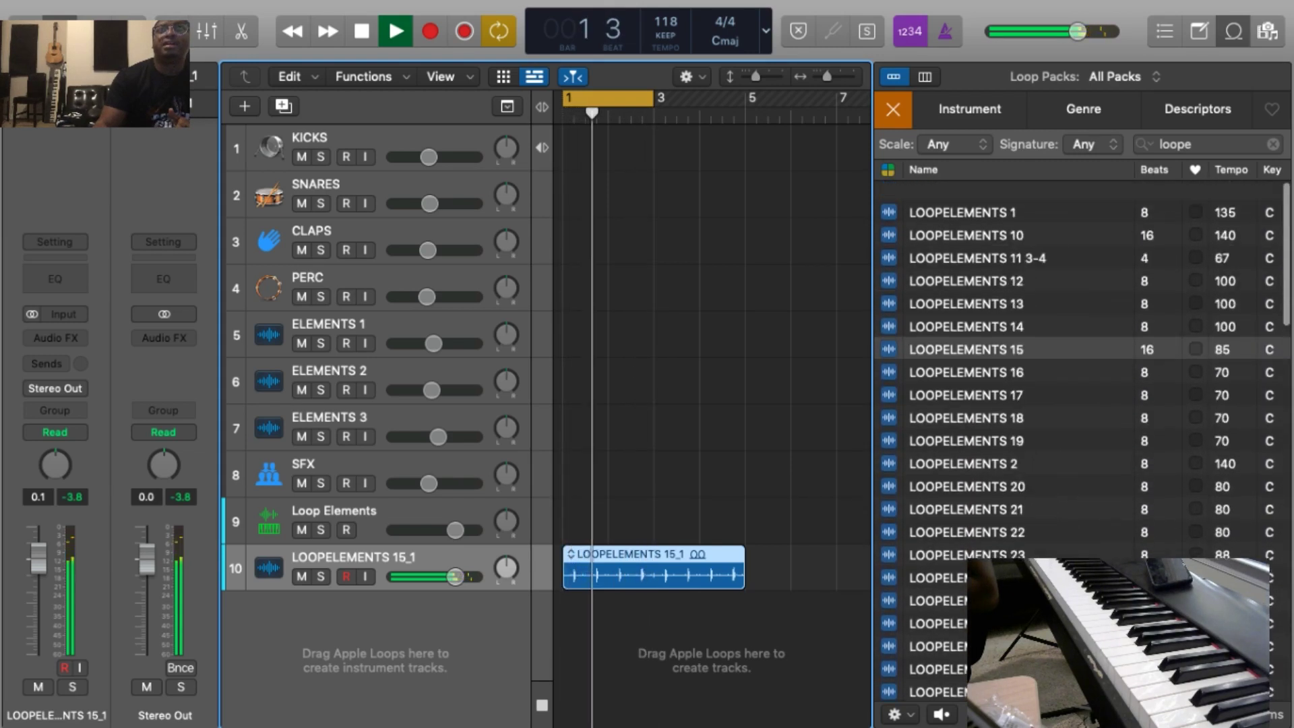
scroll(1011, 404, down, 12)
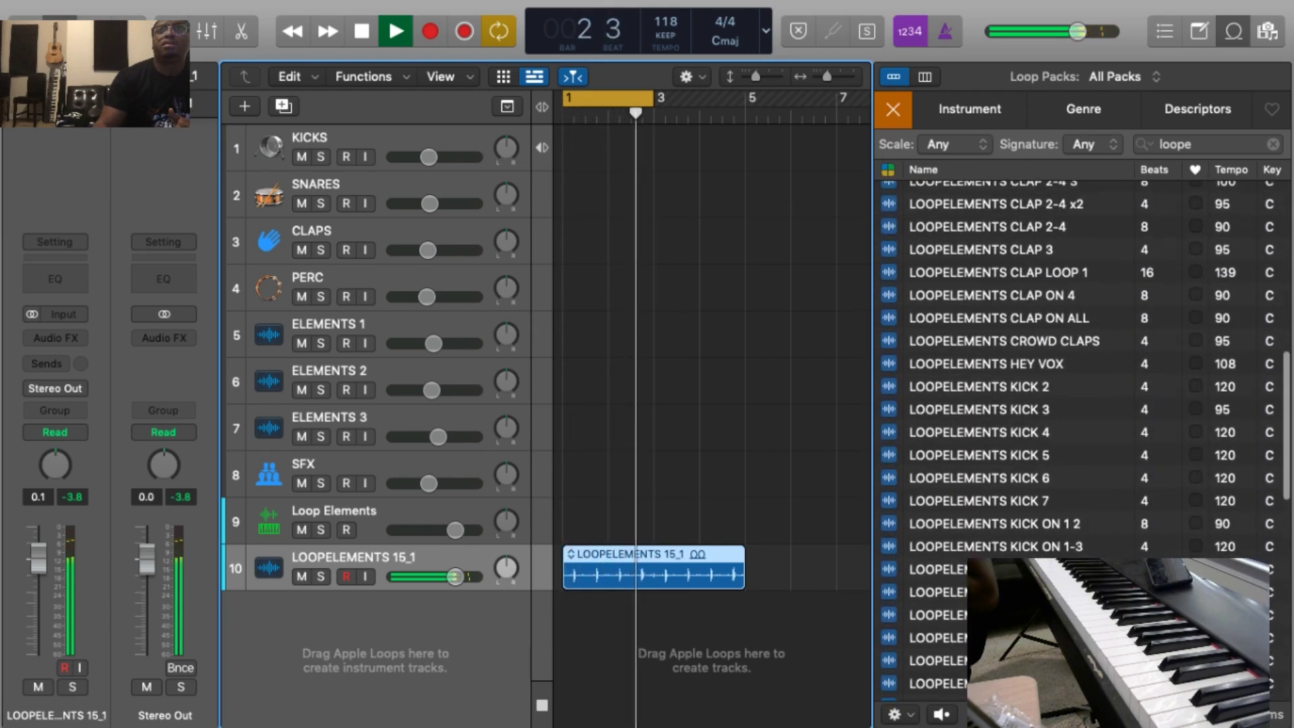
click(975, 435)
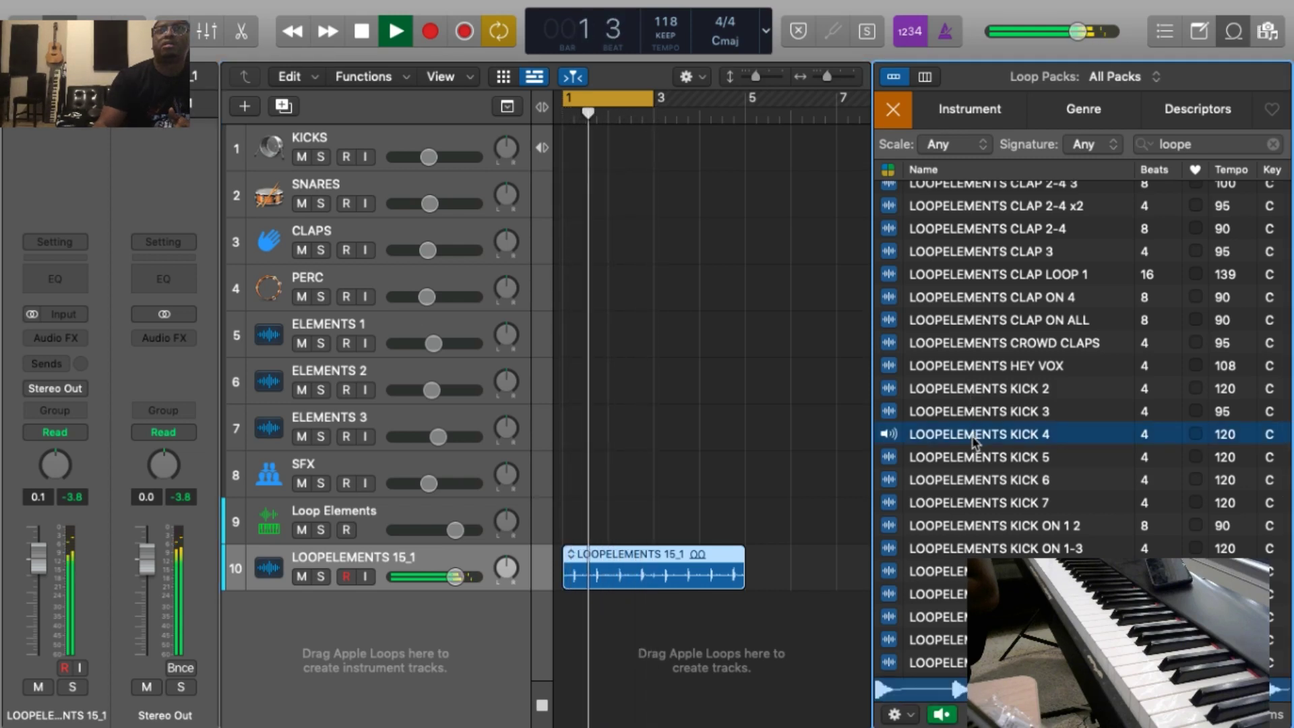
click(977, 458)
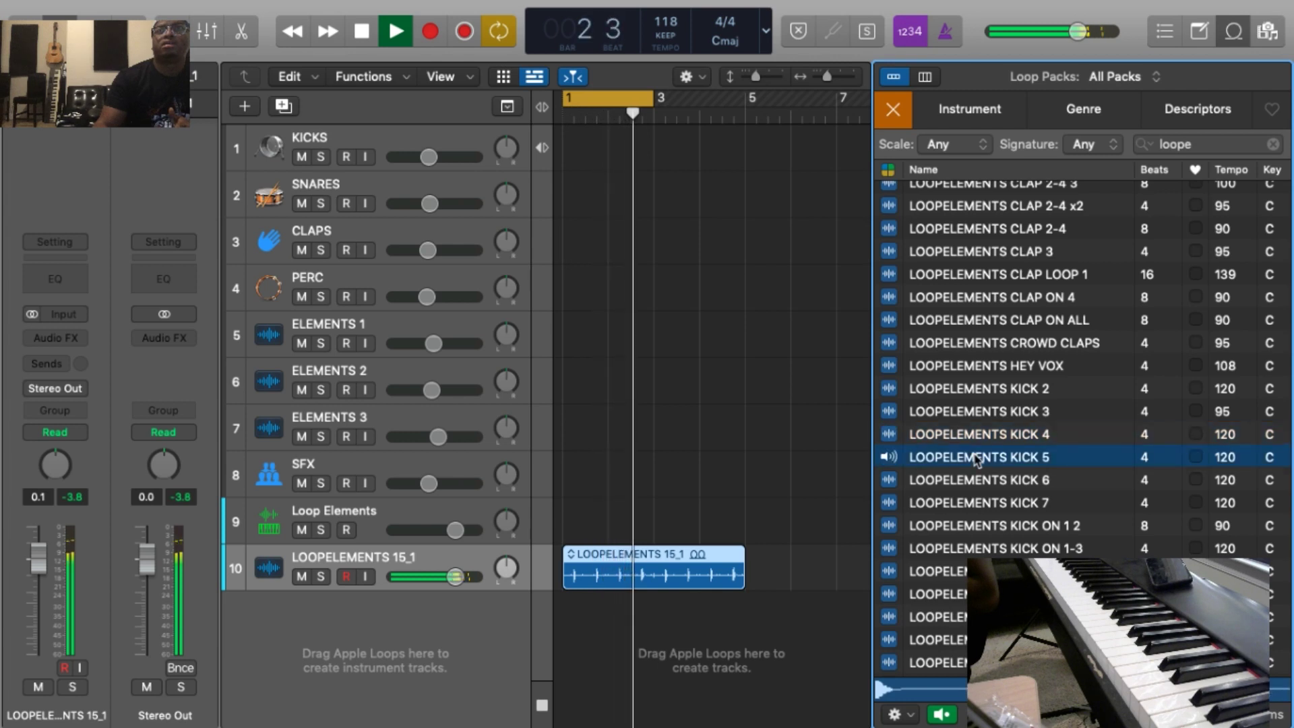
click(979, 479)
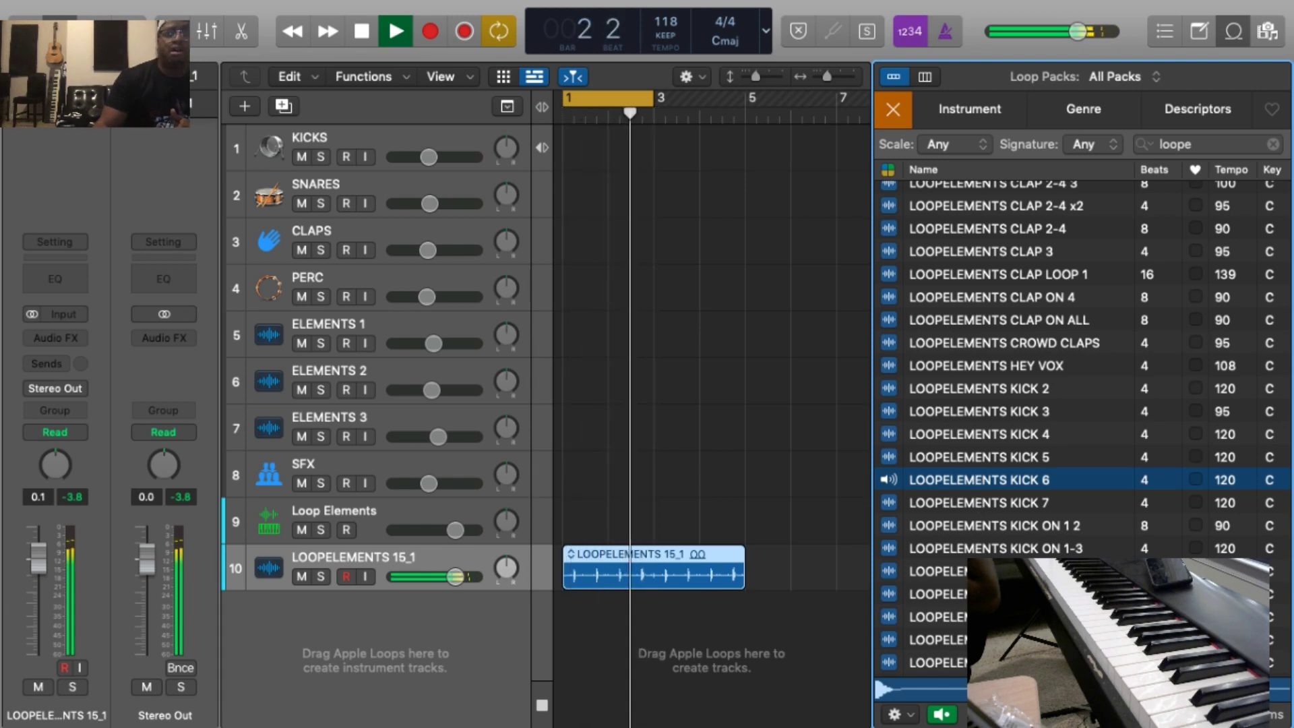
click(944, 616)
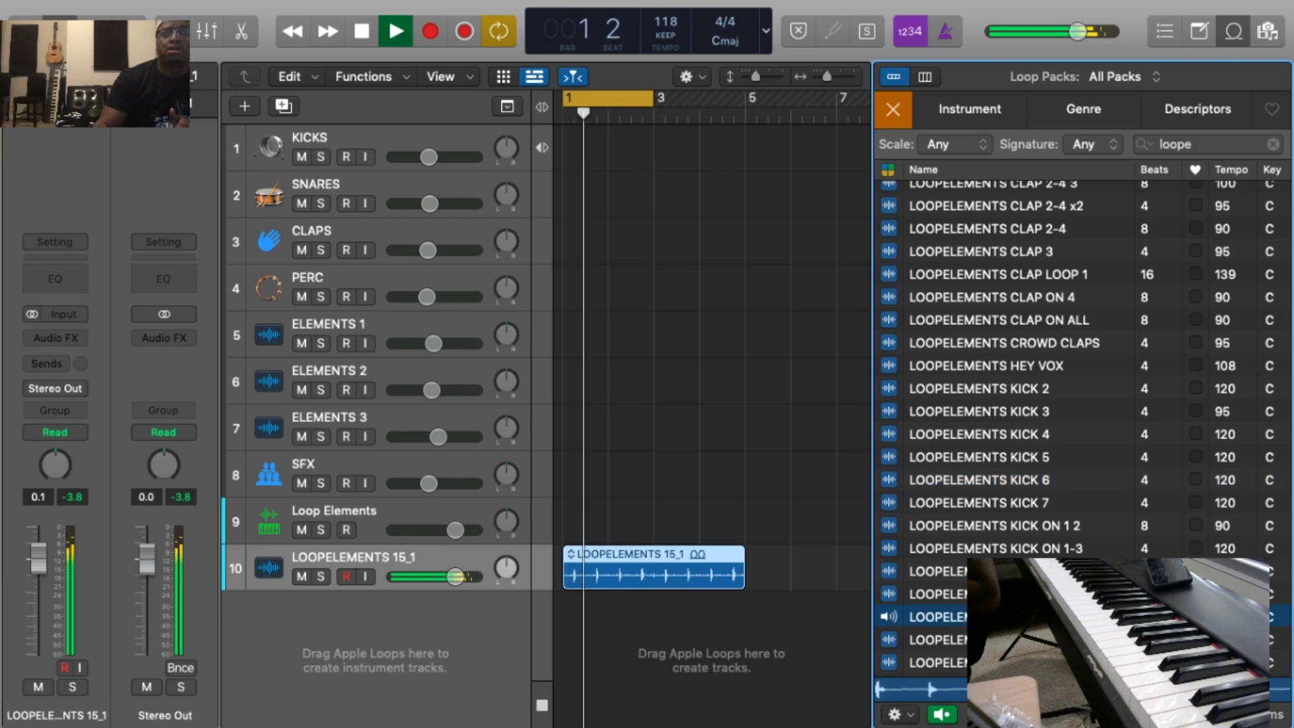
drag(937, 616, 564, 645)
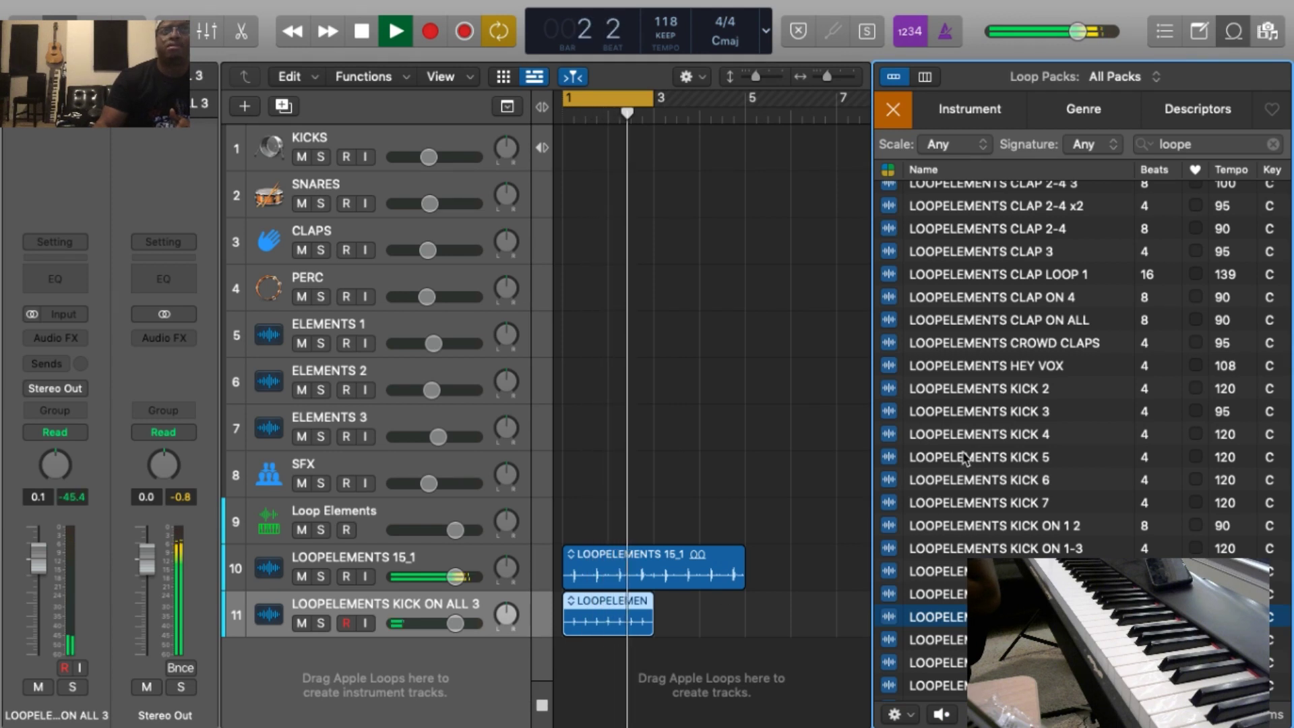
Audition LOOPELEMENTS 7, place it at bar 1 on a new track, and lower that track's volume to -7.6 dB
scroll(988, 390, up, 2)
scroll(987, 389, up, 5)
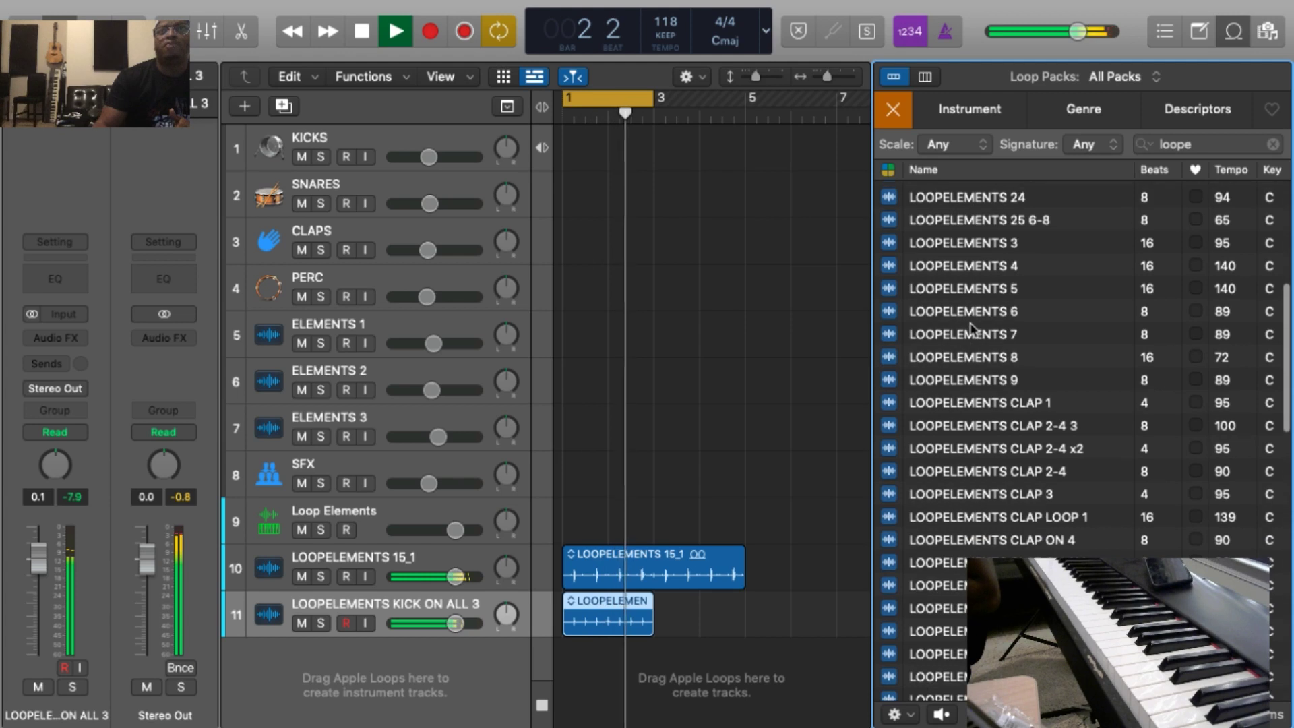
click(972, 330)
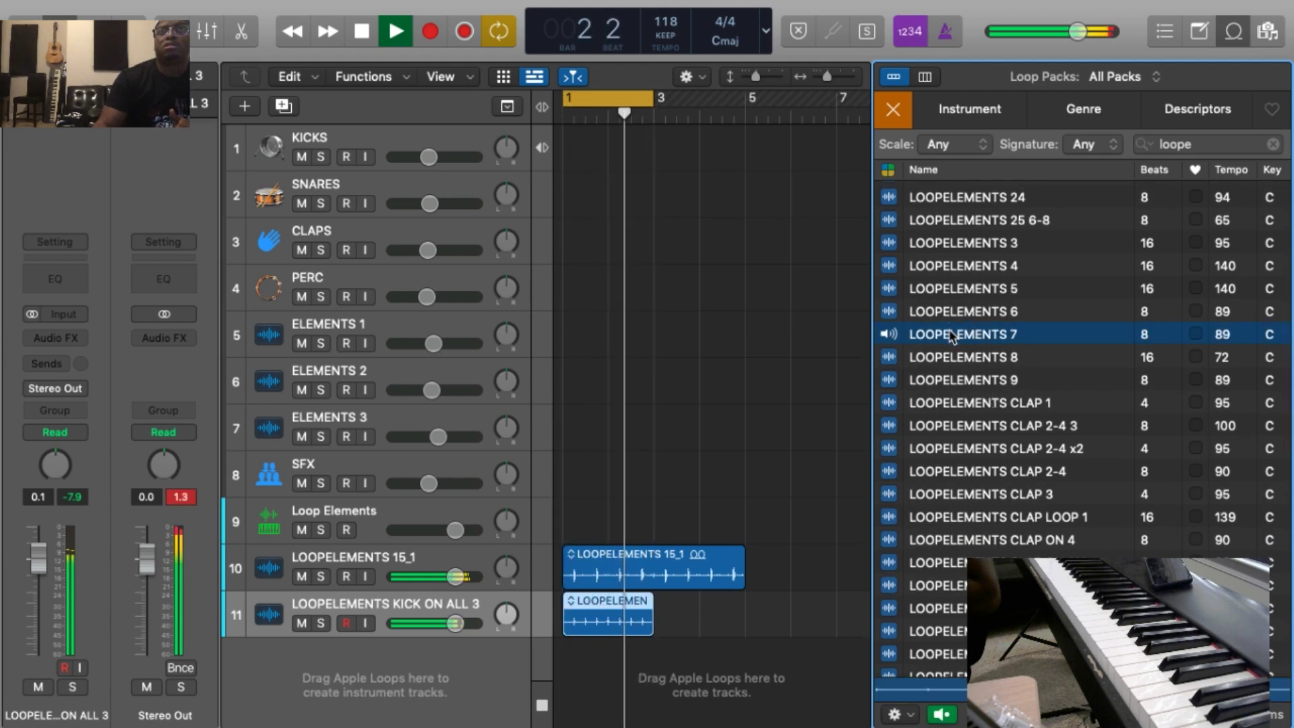
drag(953, 339, 564, 670)
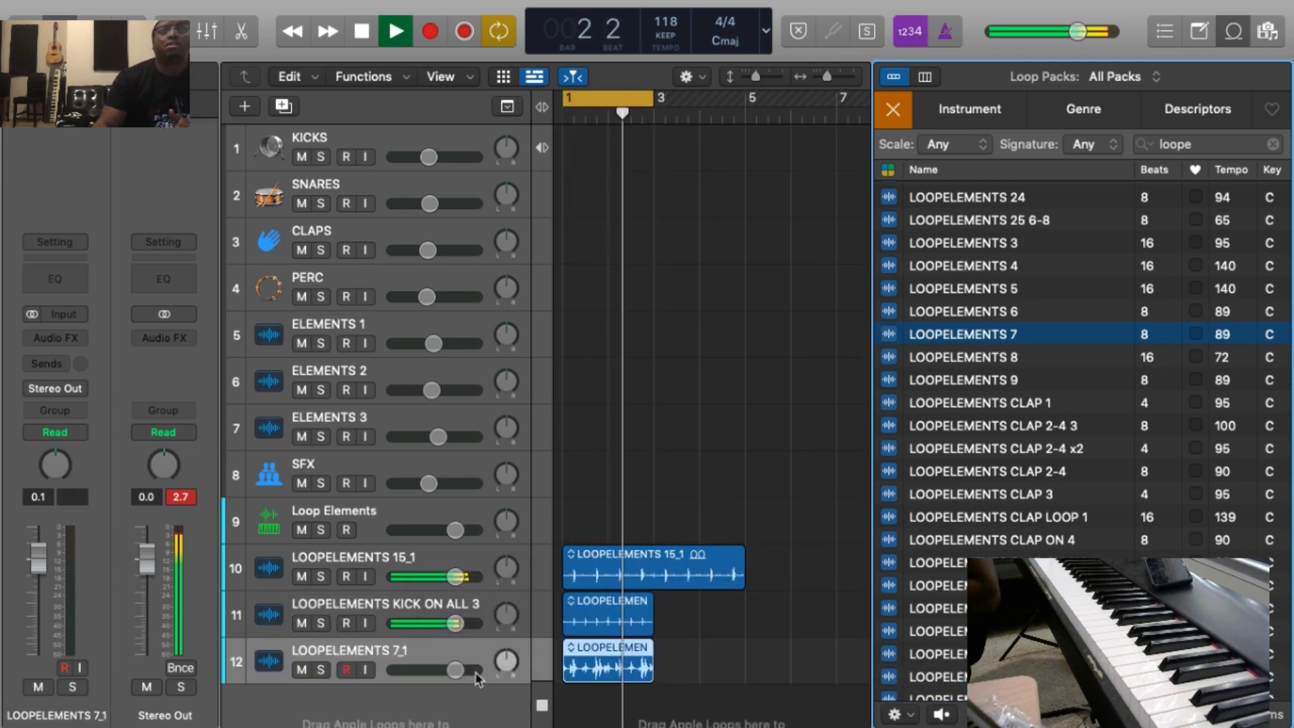
drag(456, 675, 389, 671)
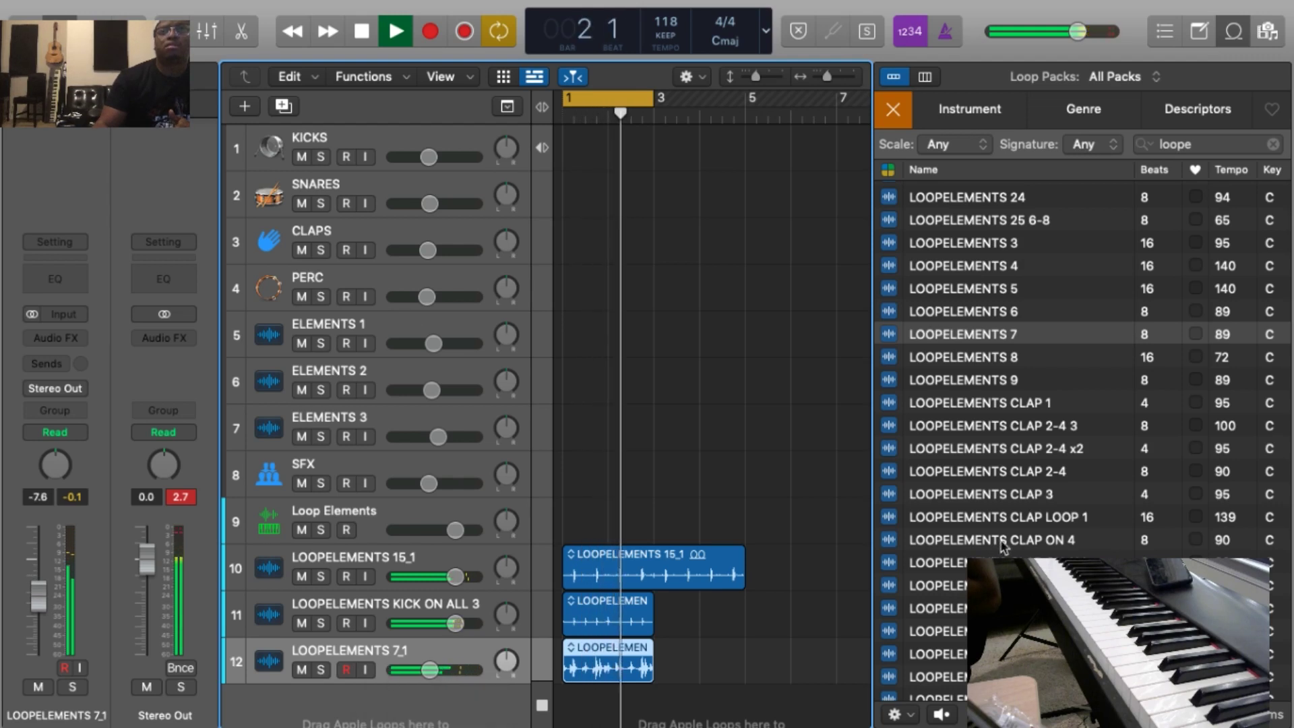
Place LOOPELEMENTS CROWD CLAPS at bar 1 on a new track and lower that track's volume to -5.6 dB
scroll(789, 566, down, 2)
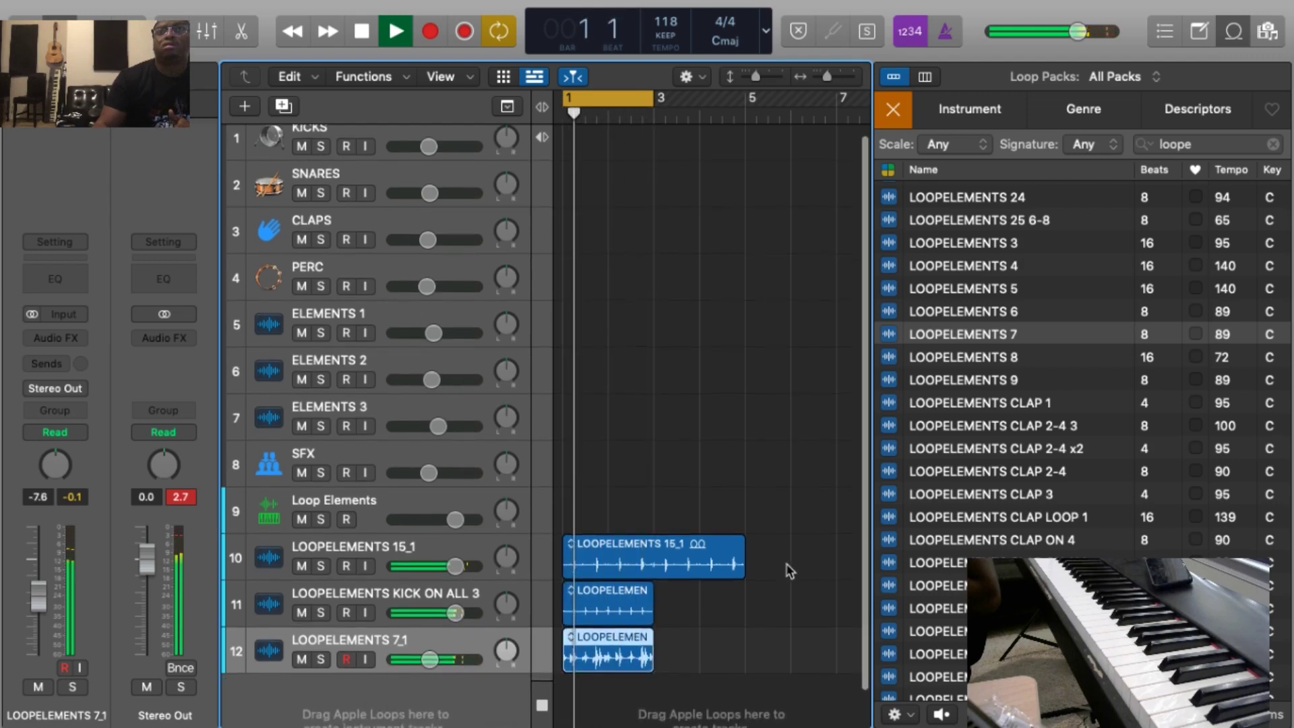
drag(964, 333, 644, 684)
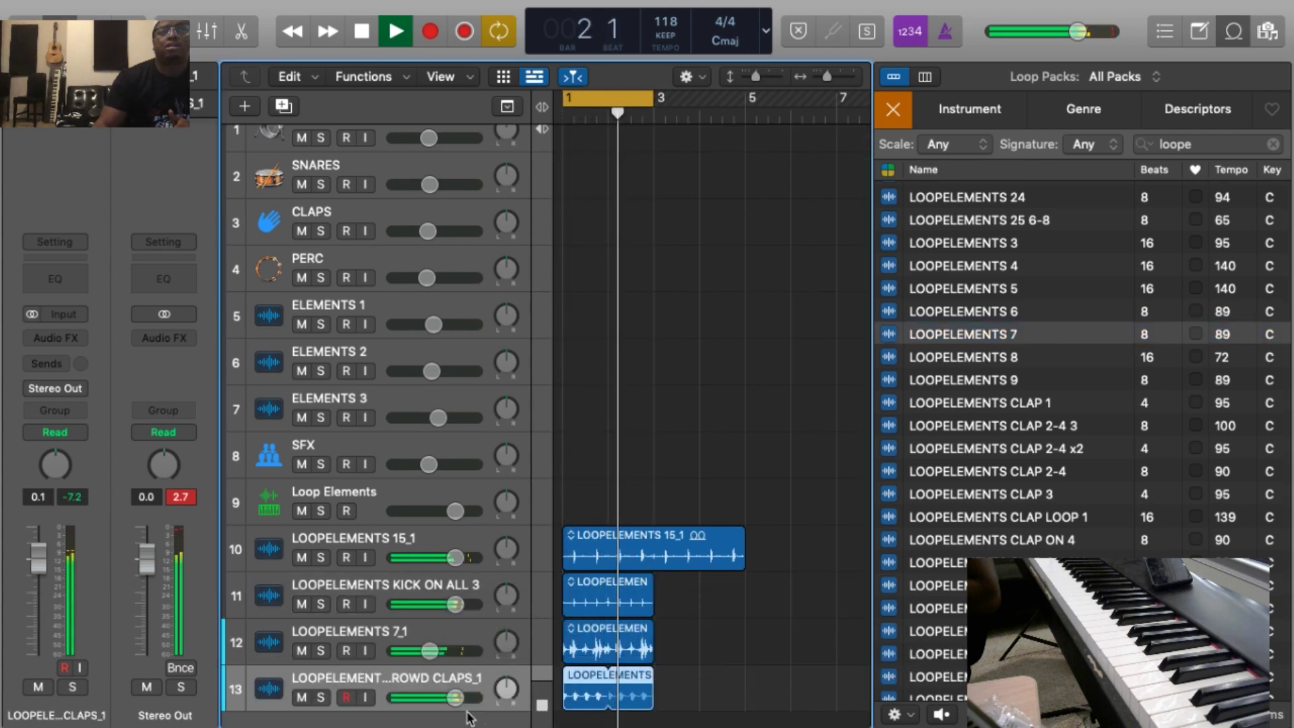
click(453, 698)
drag(454, 697, 435, 698)
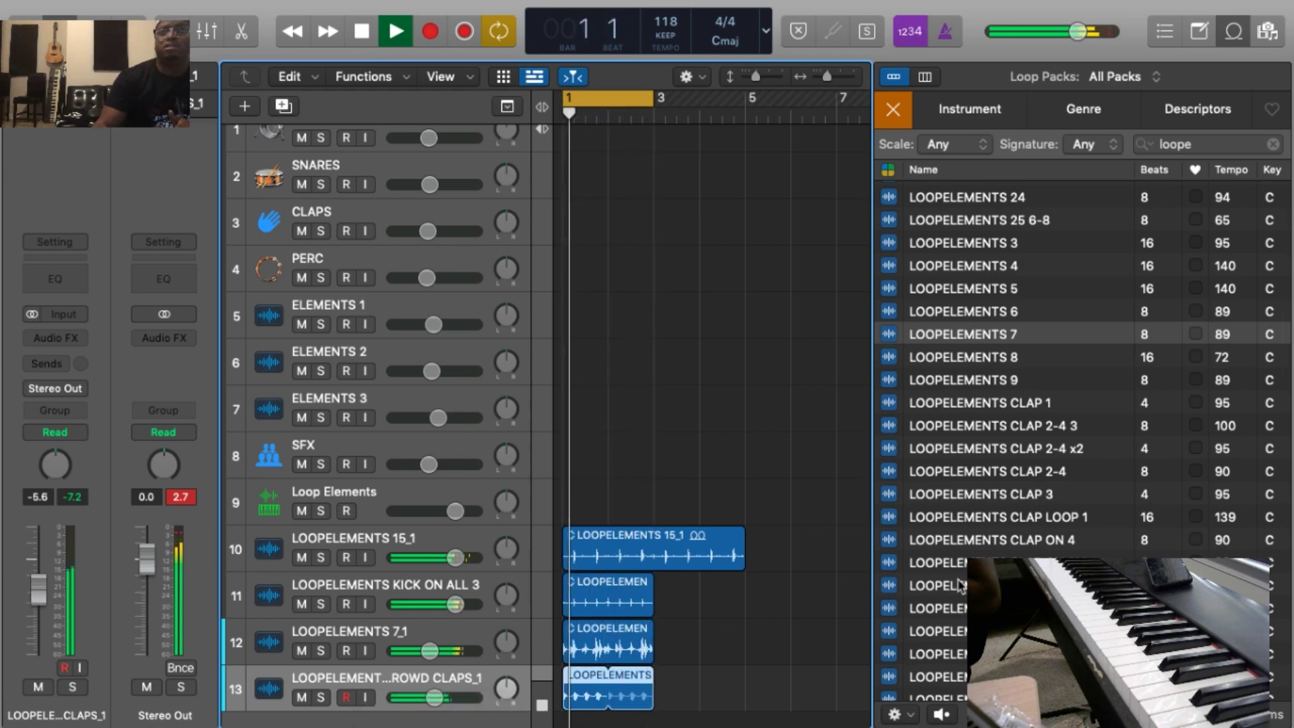
Audition CLAP 3, CLAP 2-4 and CLAP 2-4 3, and place LOOPELEMENTS CLAP 2-4 3 at bar 1 on a new track
scroll(957, 580, up, 2)
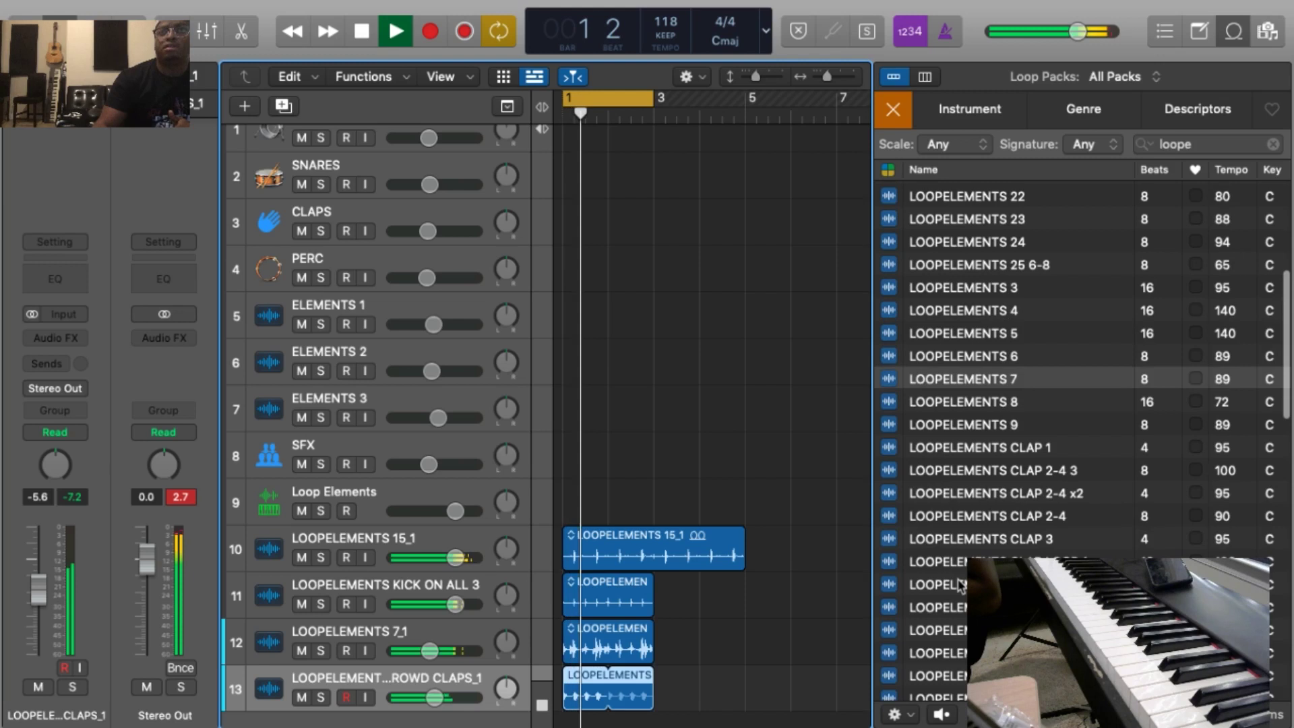
click(958, 539)
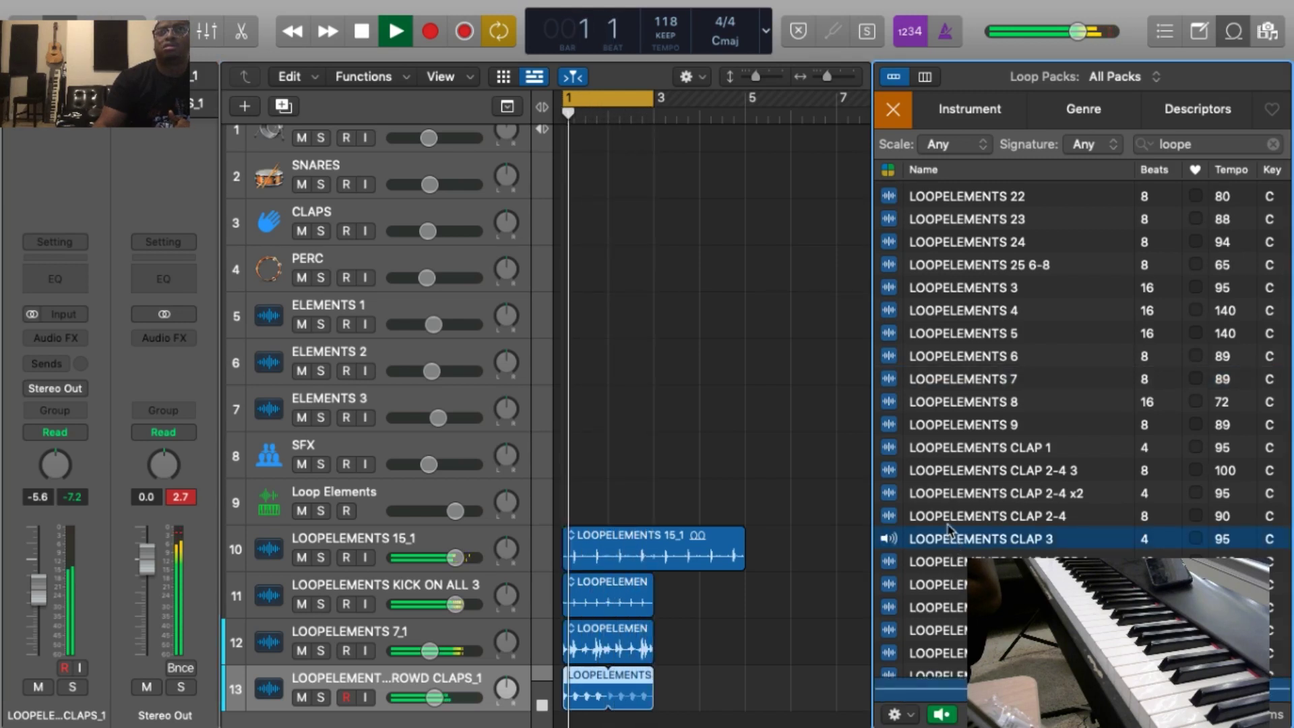
click(949, 518)
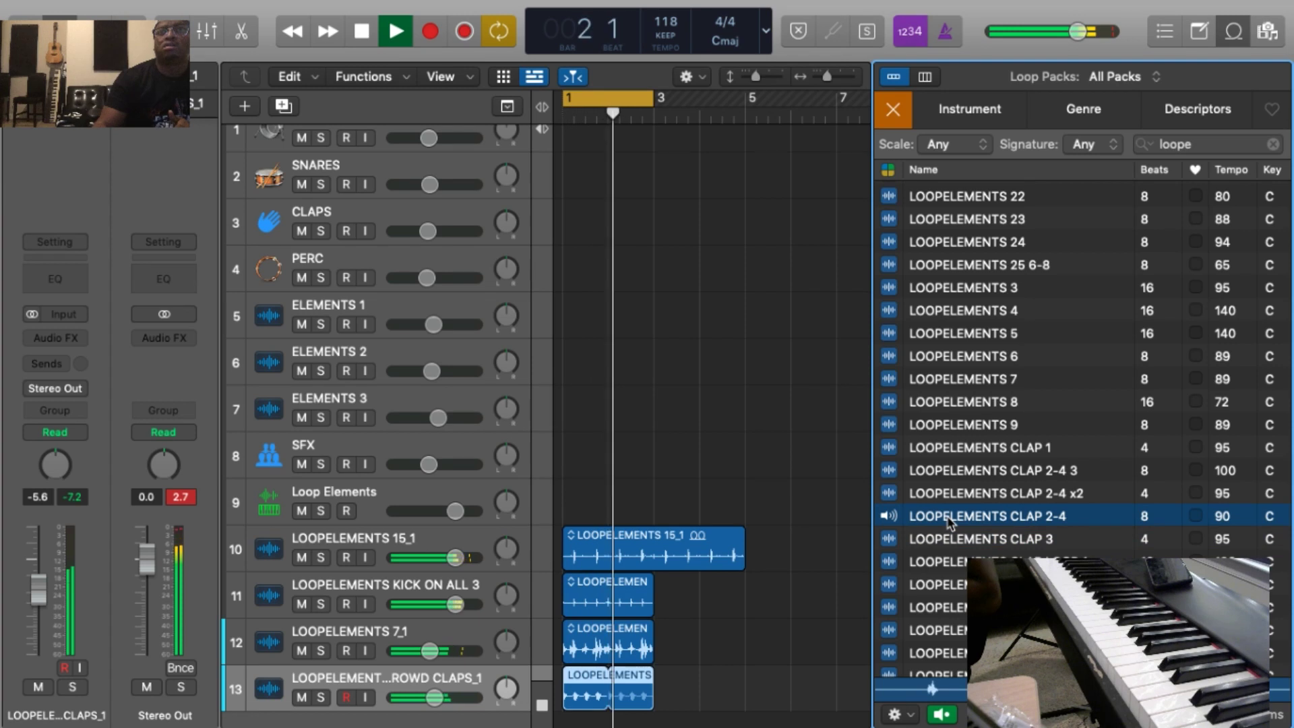
click(949, 472)
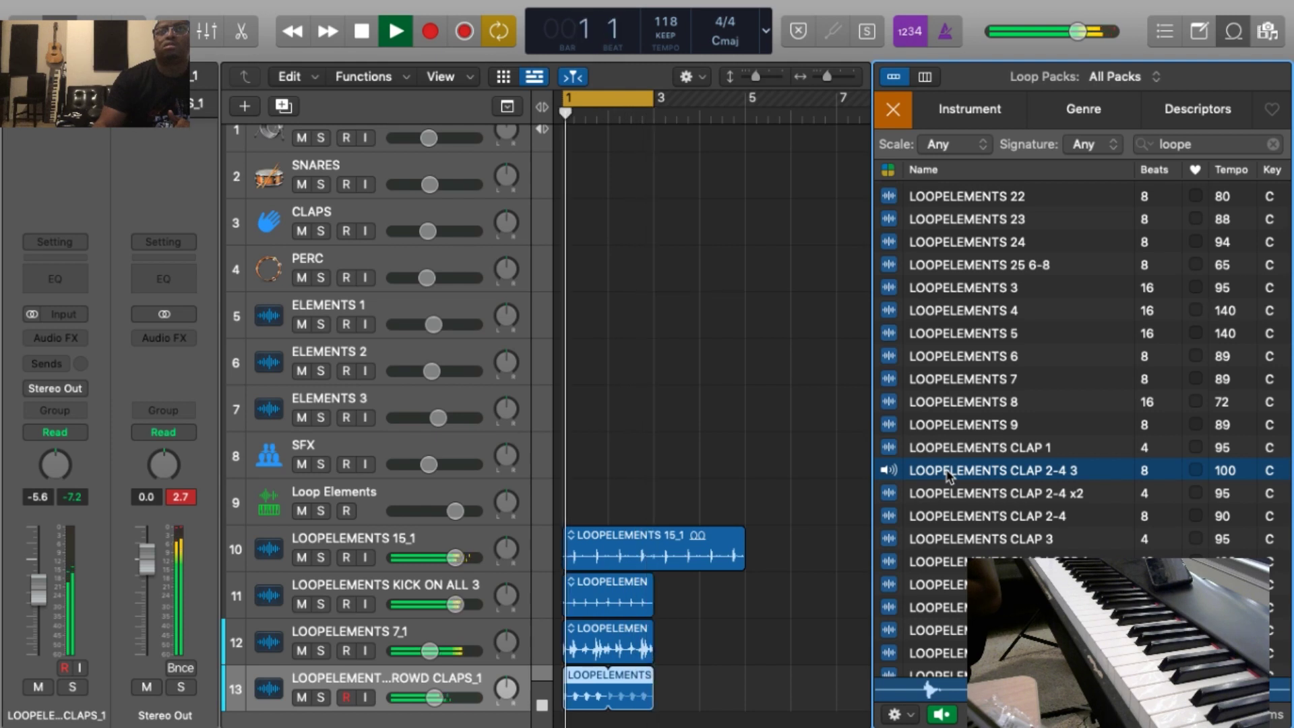
drag(949, 474, 566, 718)
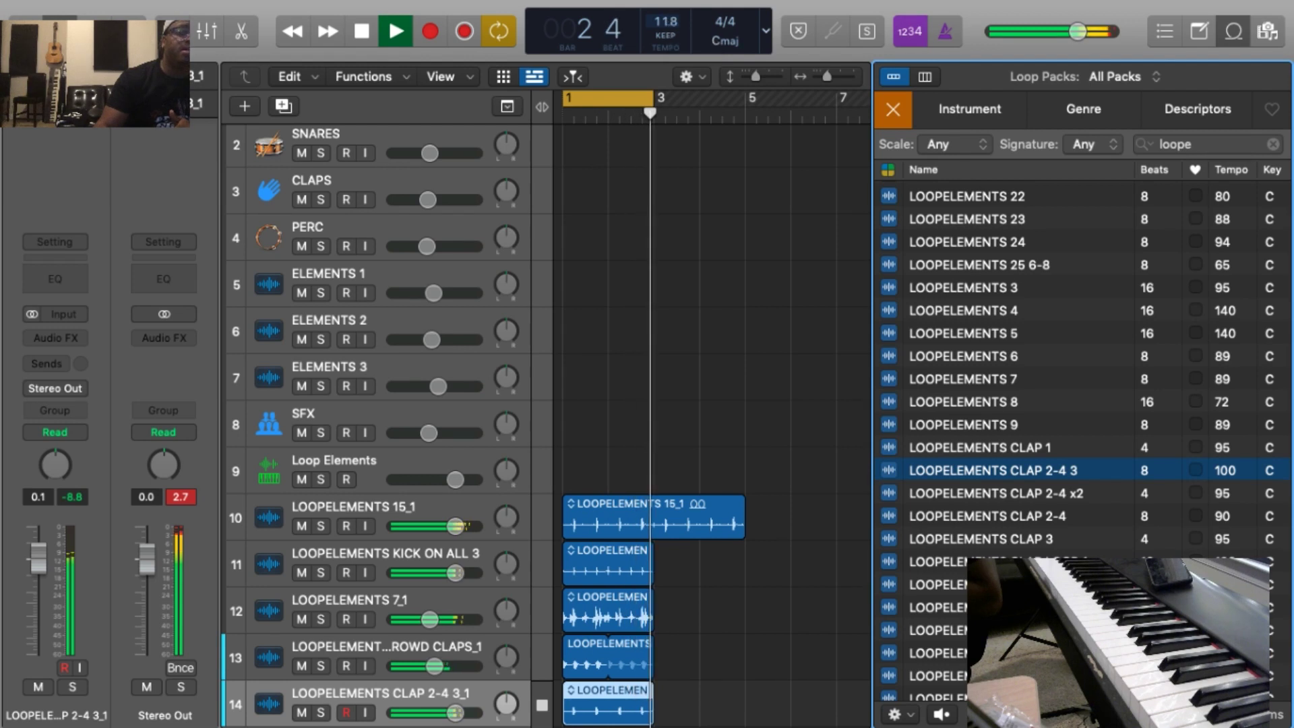
Lower the project tempo to 106 and further to 94 BPM during playback, and stop playback
drag(666, 22, 666, 48)
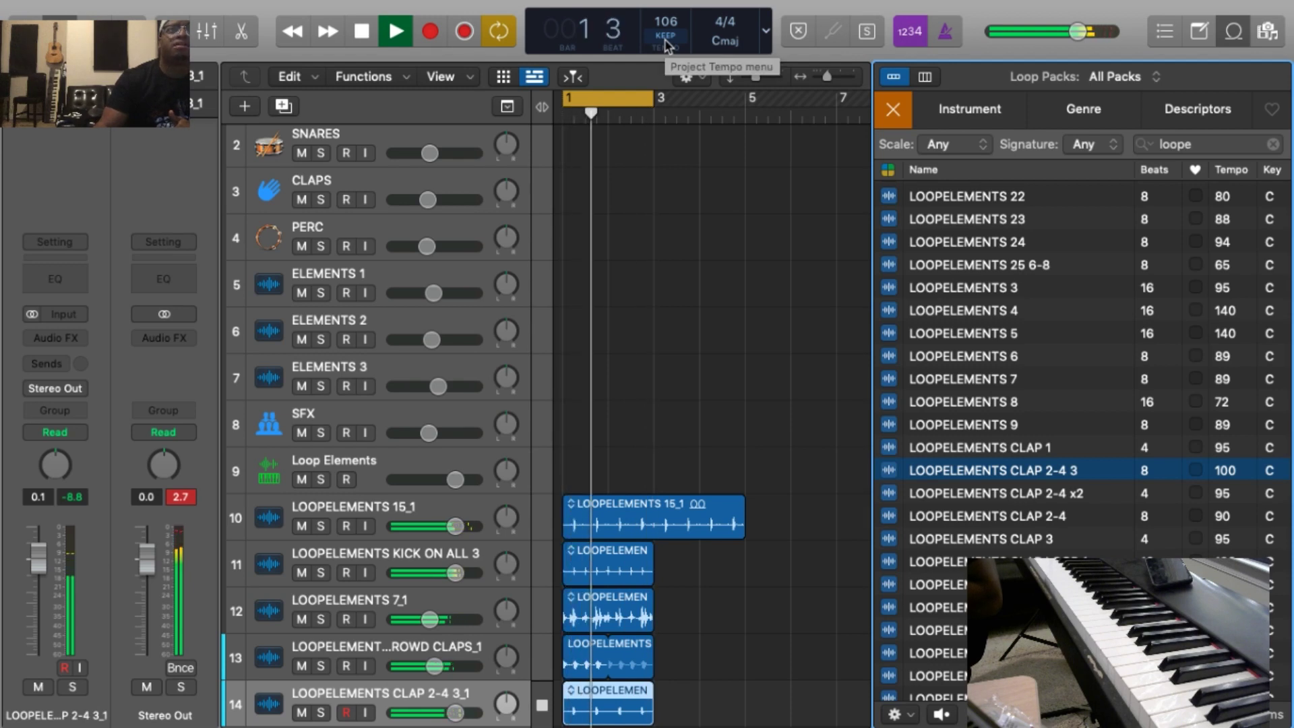
drag(666, 27, 667, 71)
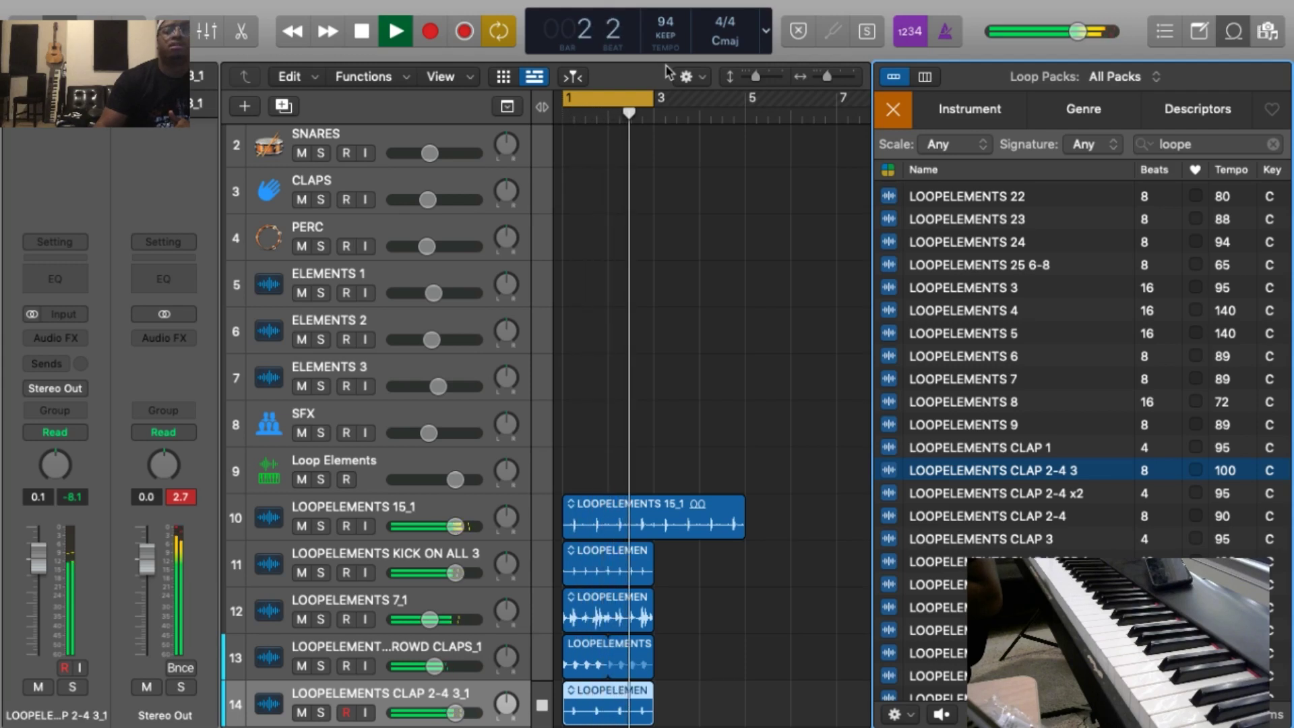
key(space)
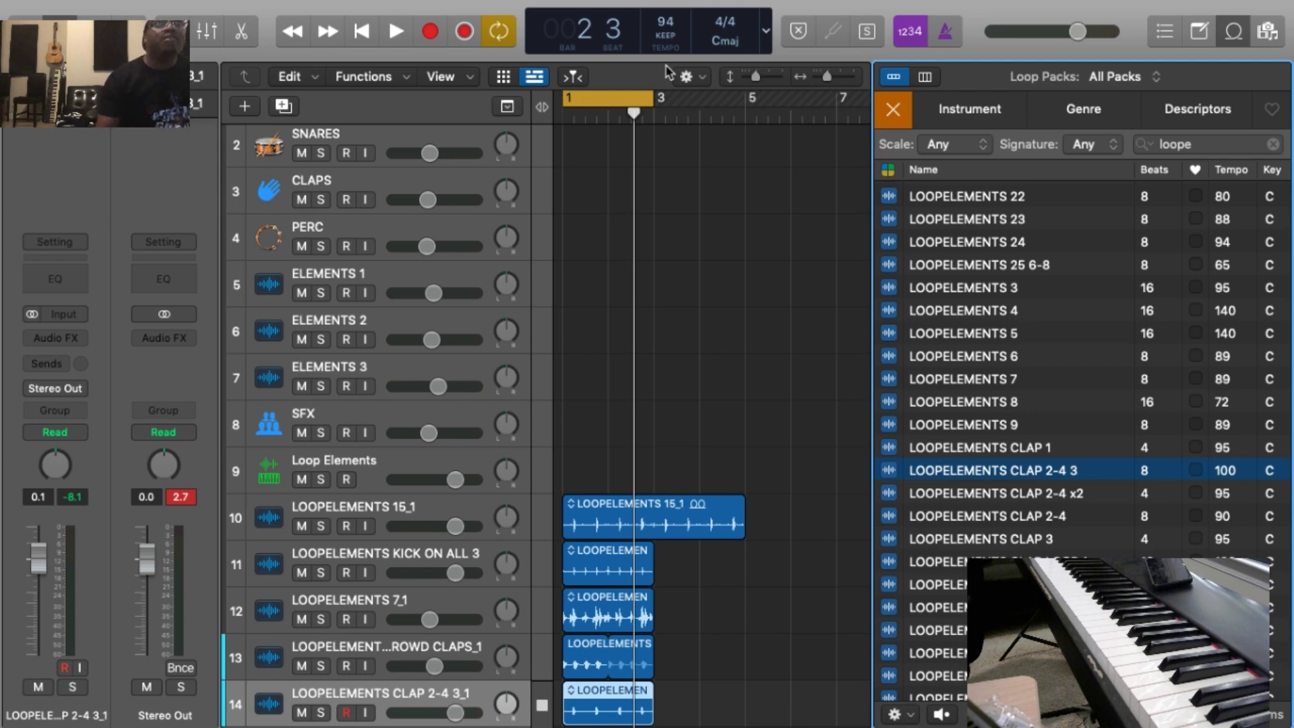
Switch to the web browser window with the Loop Elements For Logic Pro X product page
key(ctrl+Up)
click(648, 73)
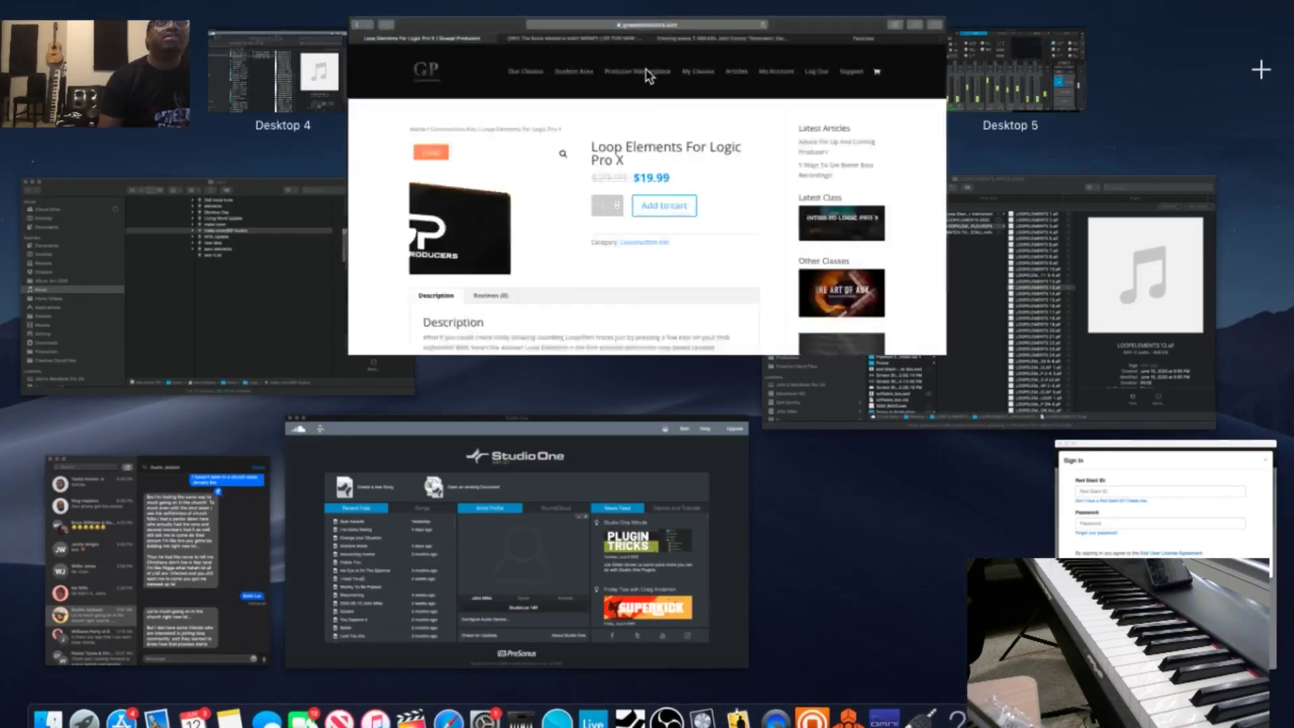